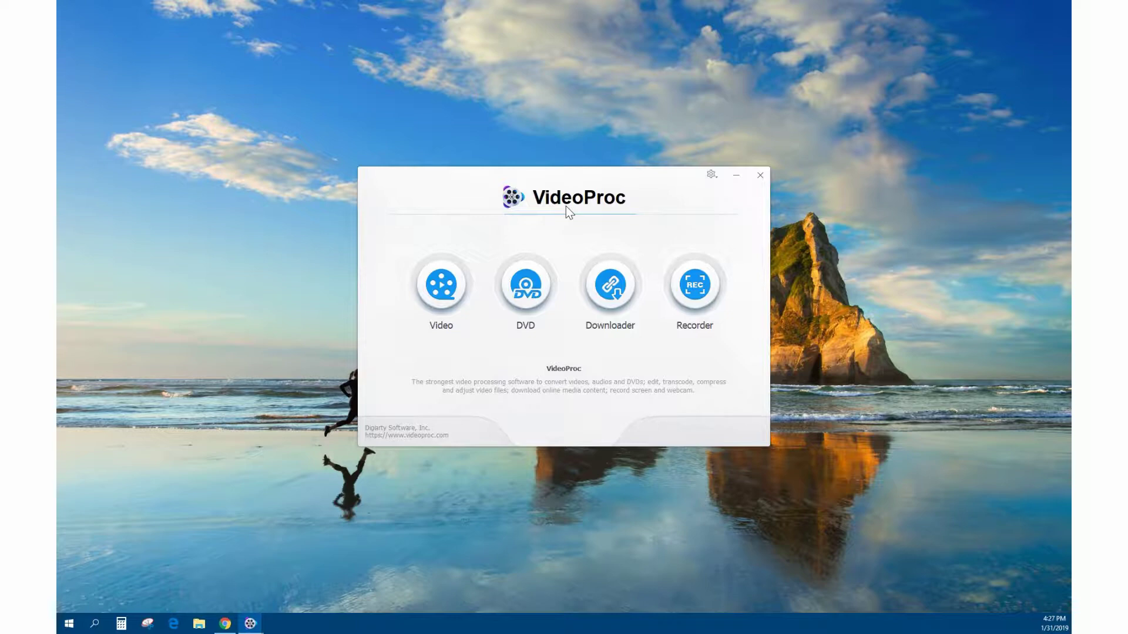
Position the launcher window and open the gear-icon general options menu.
left_click_drag(566, 207, 569, 197)
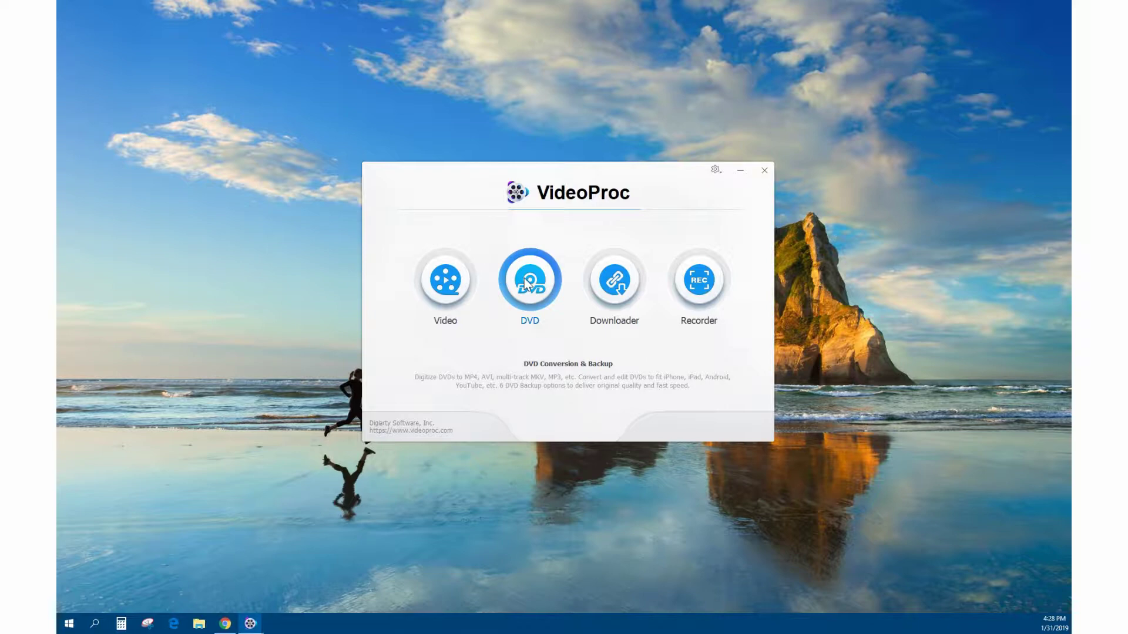
left_click(716, 172)
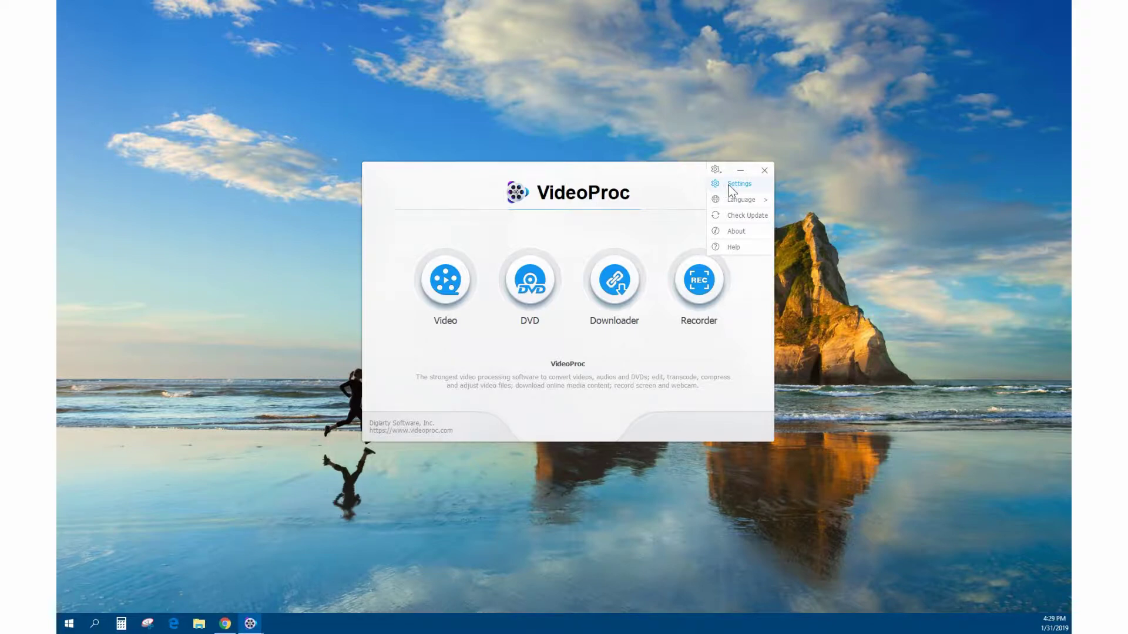
Open Settings and confirm the GeForce GTX 750 Ti supports H264 encoding, processing and decoding.
left_click(731, 186)
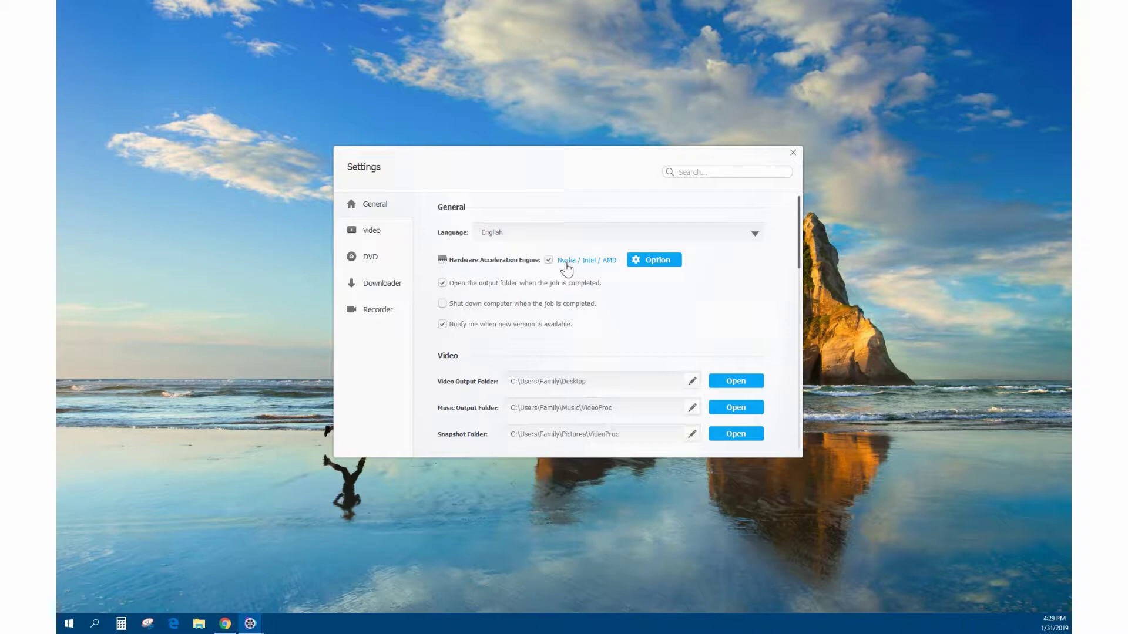
left_click(650, 259)
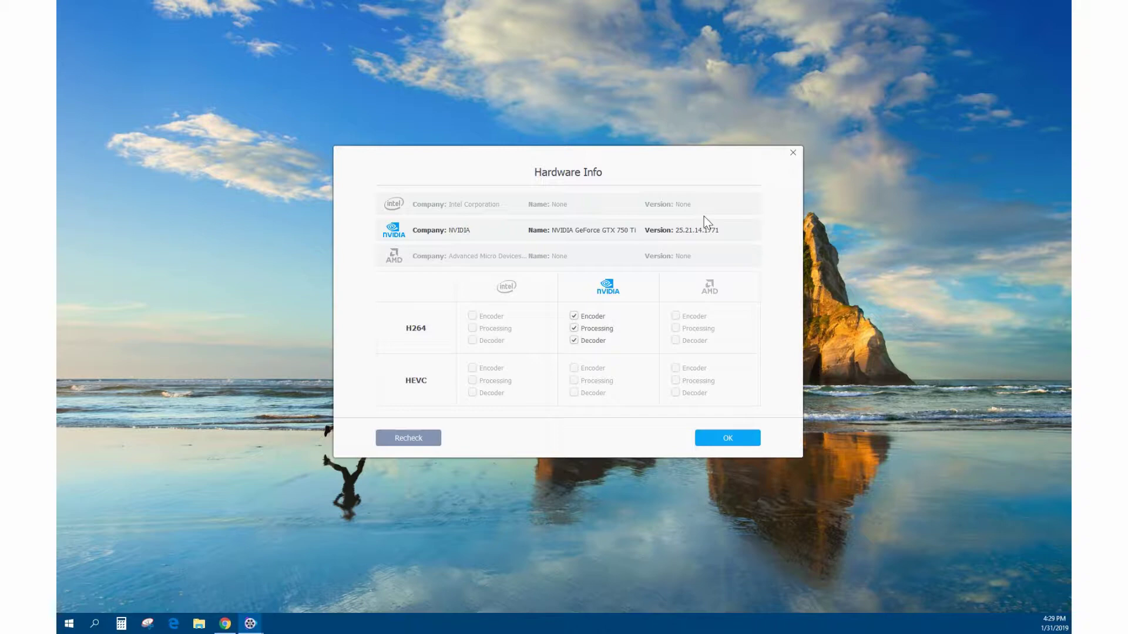
left_click(726, 439)
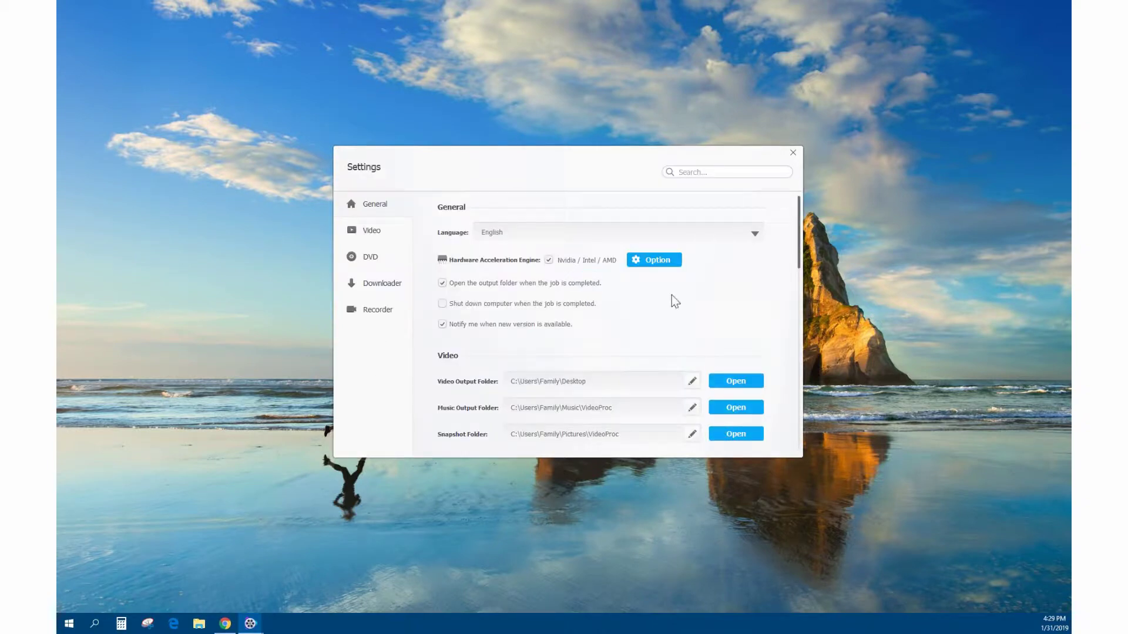
Close Settings, glance at the Downloader module, and go back to the launcher.
left_click(793, 153)
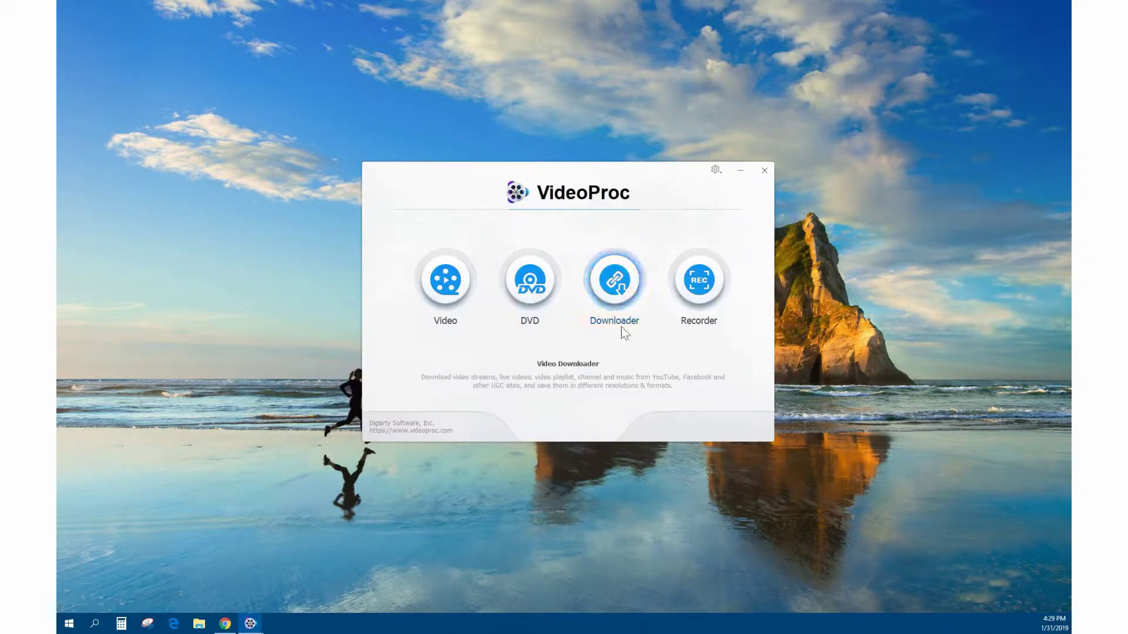
left_click(620, 294)
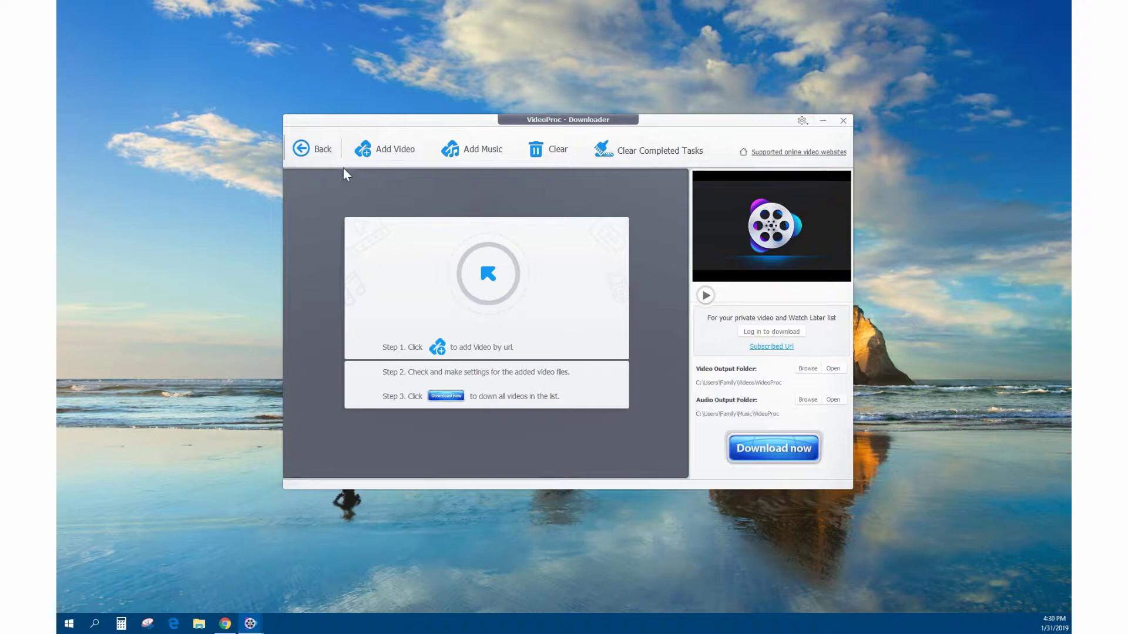
left_click(311, 149)
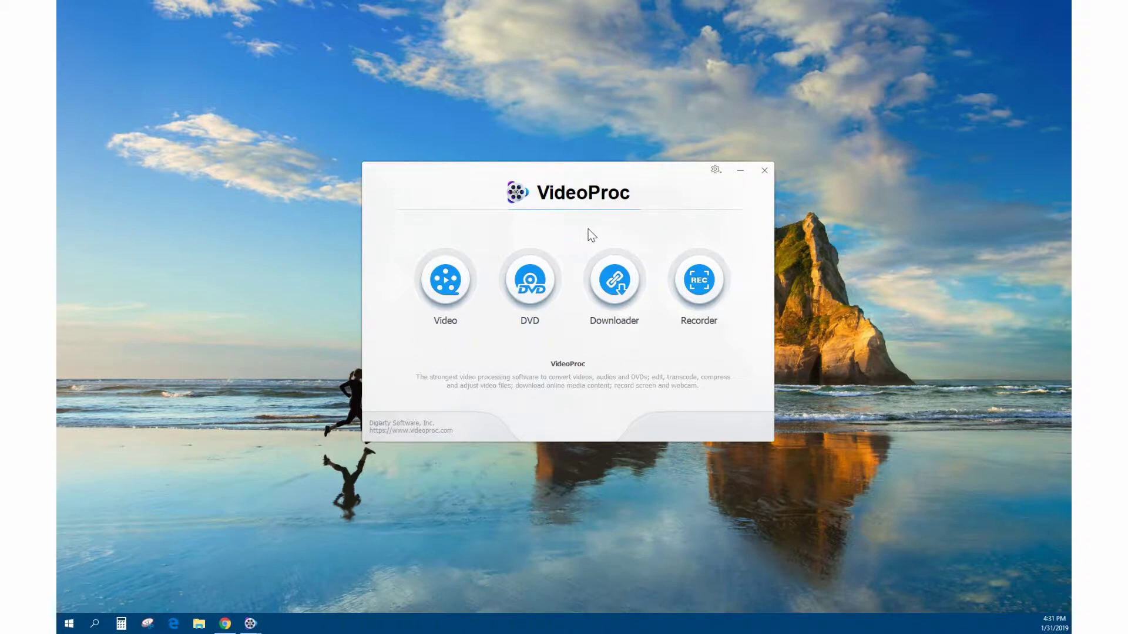
Load the MAXIMUM_OVERDRIVE disc from drive E: with Auto Detect so its three titles appear.
left_click(538, 279)
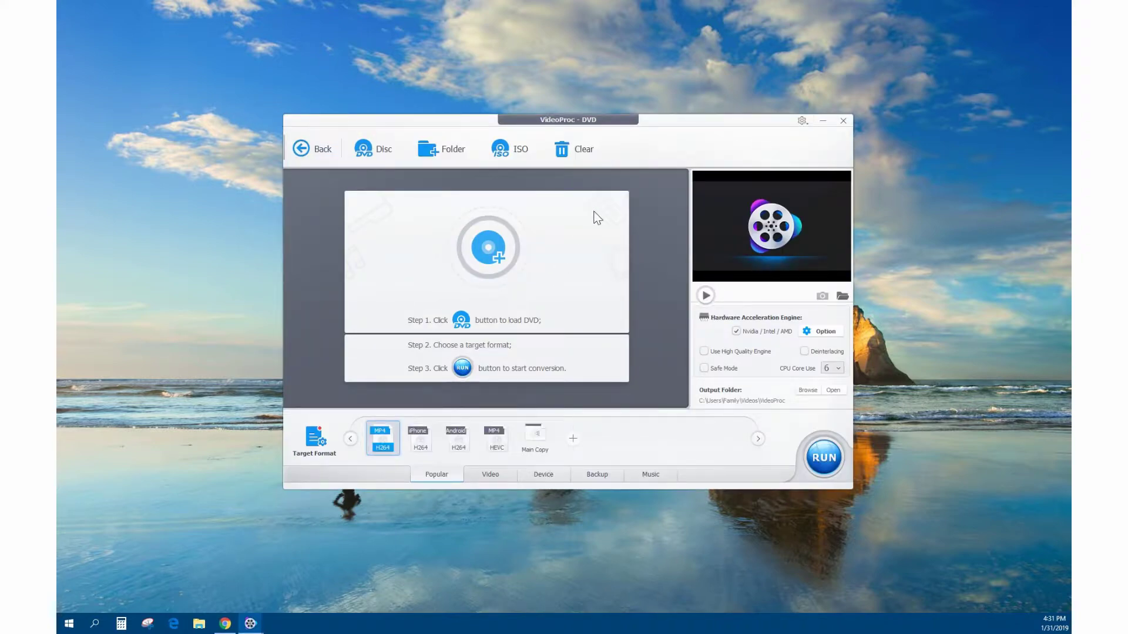
left_click(375, 149)
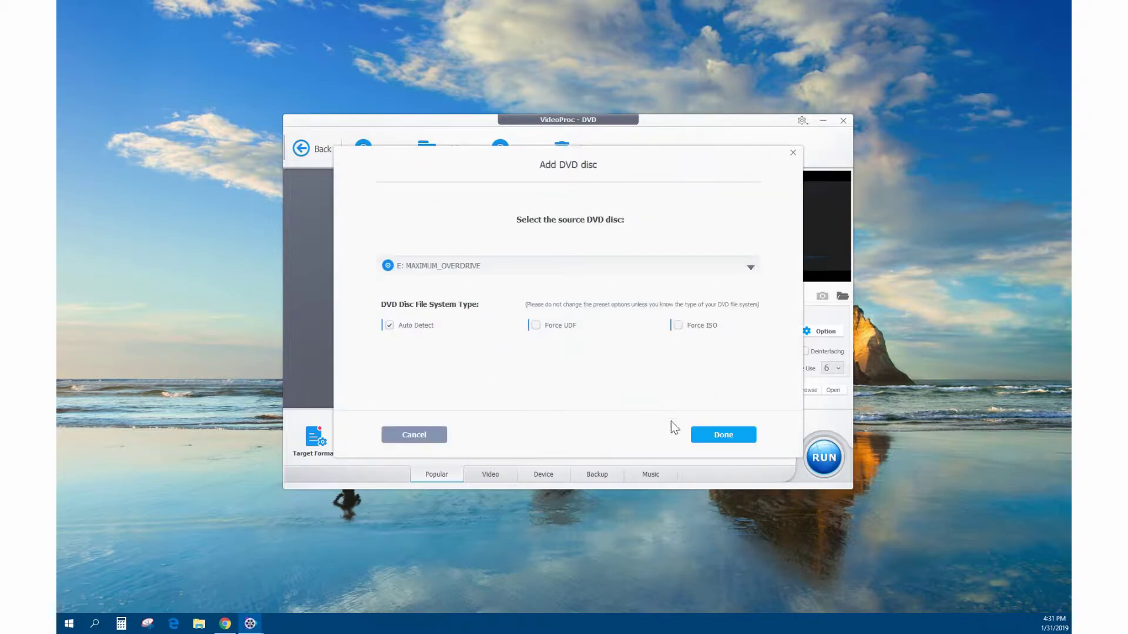
left_click(722, 435)
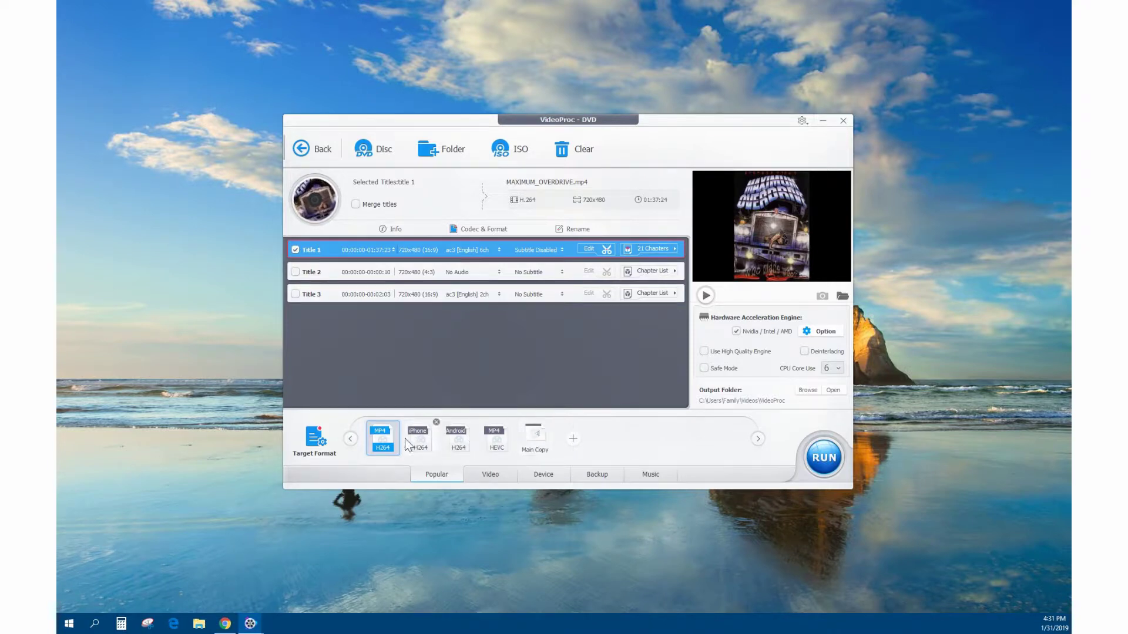
Enable Use High Quality Engine and Deinterlacing for Title 1's MP4 H264 output.
mouse_move(389, 450)
left_click(804, 351)
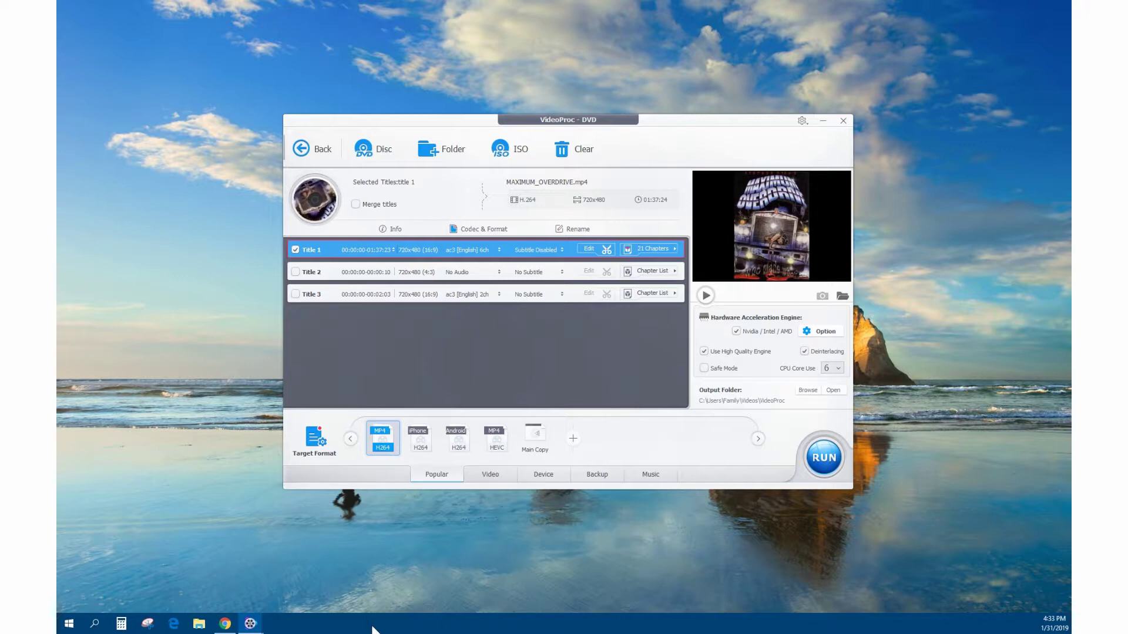
Launch Task Manager from the taskbar menu and move it over VideoProc.
right_click(372, 629)
left_click(409, 577)
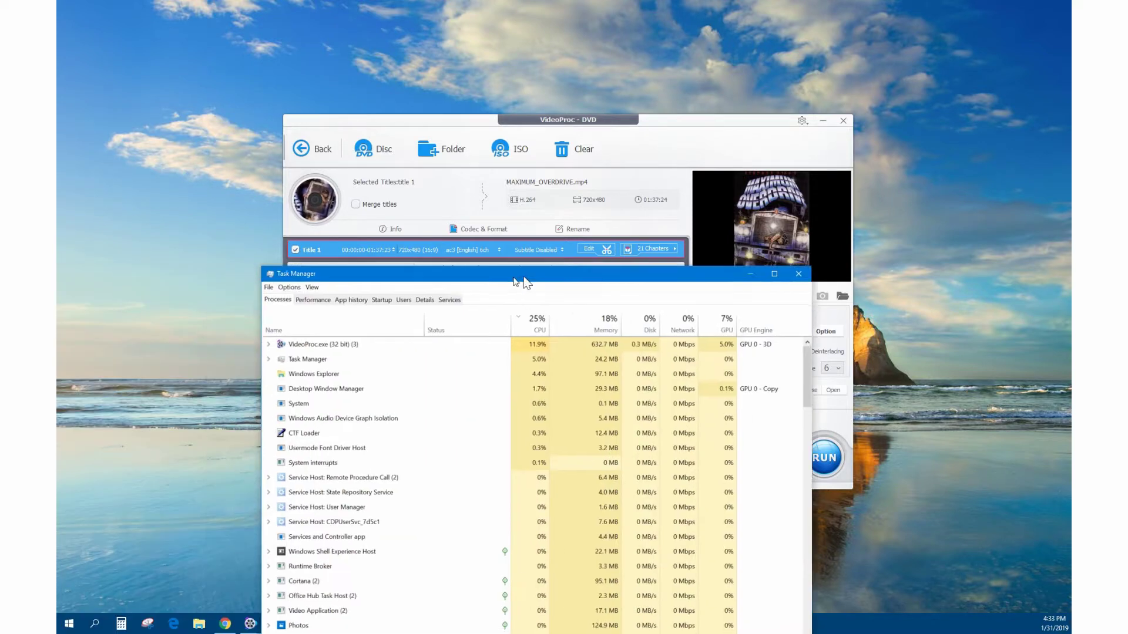
left_click_drag(536, 262, 717, 170)
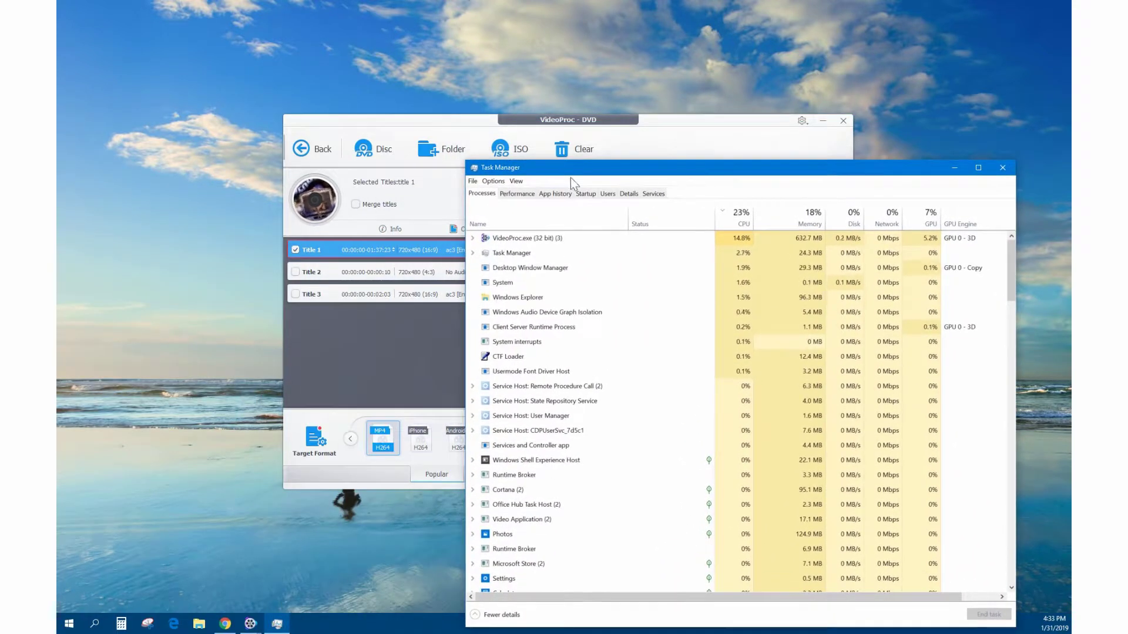
left_click_drag(575, 171, 597, 151)
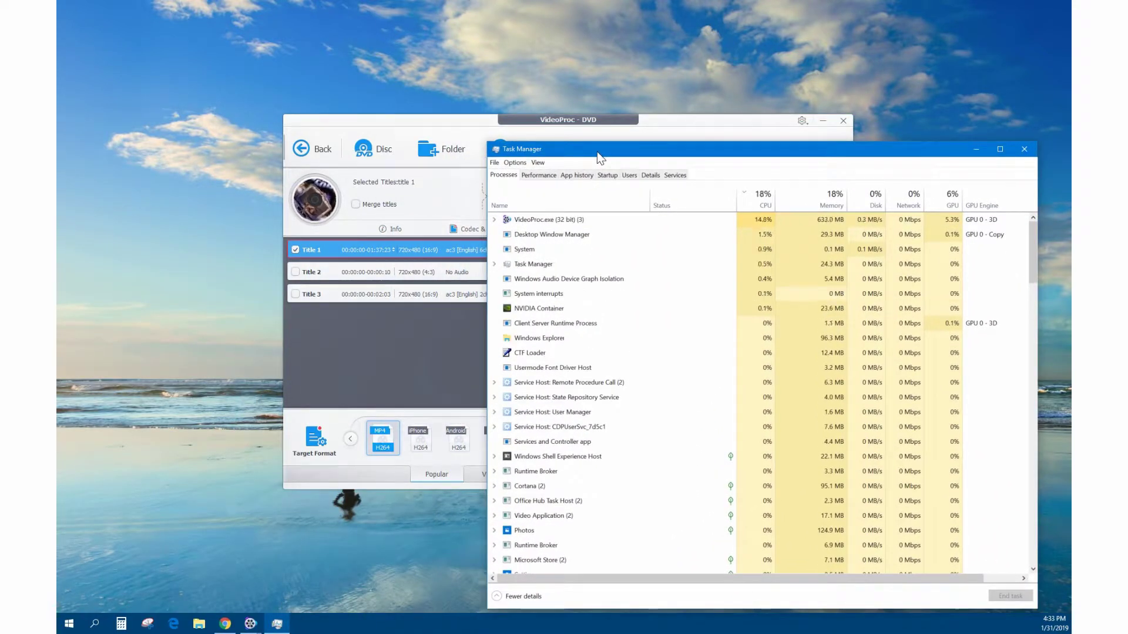
Switch Task Manager to its Performance graphs and place it beside VideoProc.
left_click(534, 173)
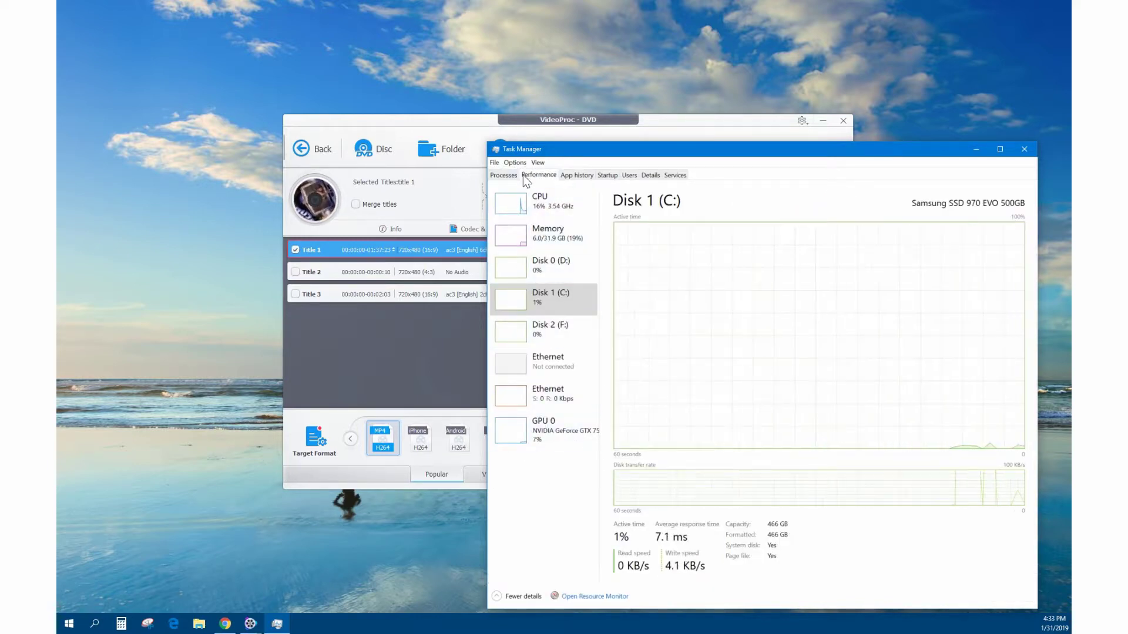
left_click(516, 432)
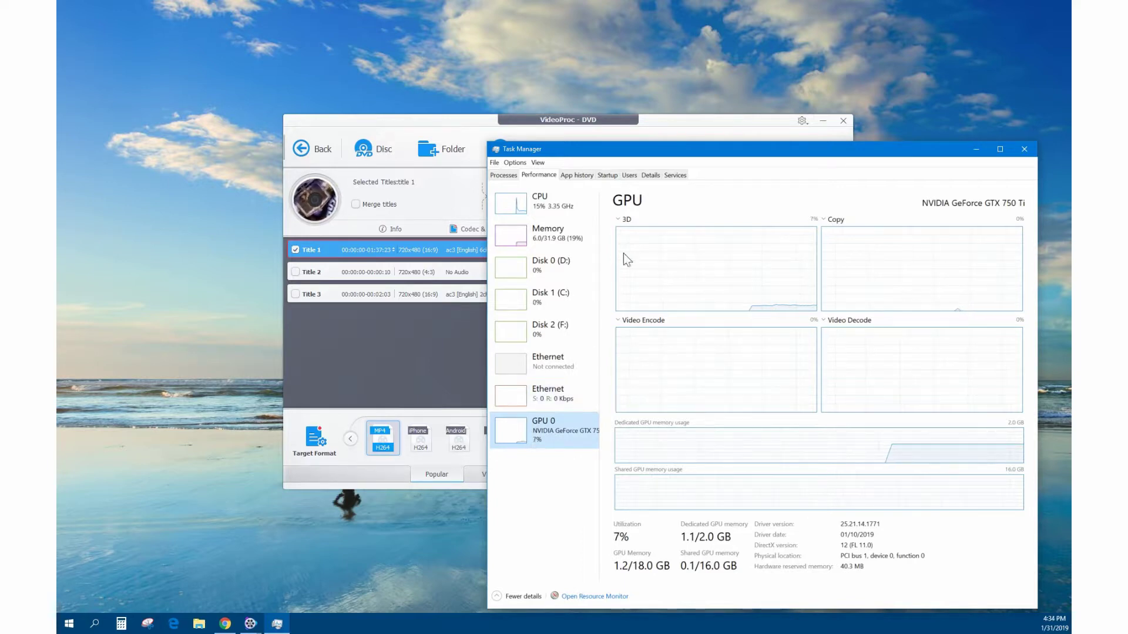
left_click_drag(598, 148, 501, 101)
left_click_drag(675, 134, 710, 102)
Turn on Deinterlacing for the DVD title while Task Manager shows CPU.
left_click(685, 149)
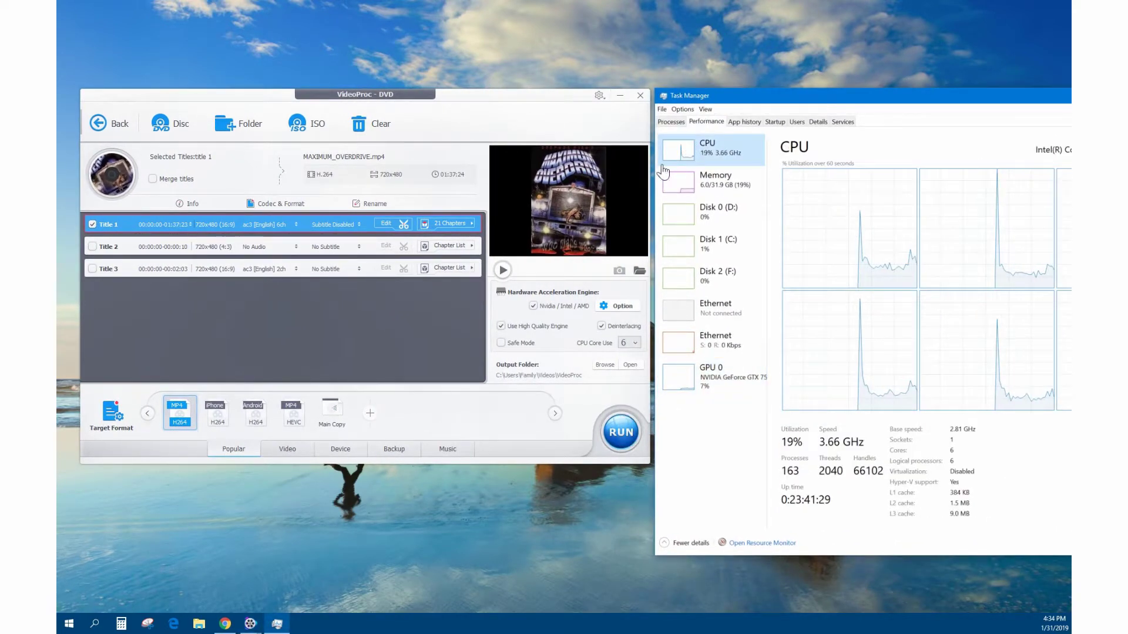
left_click(601, 325)
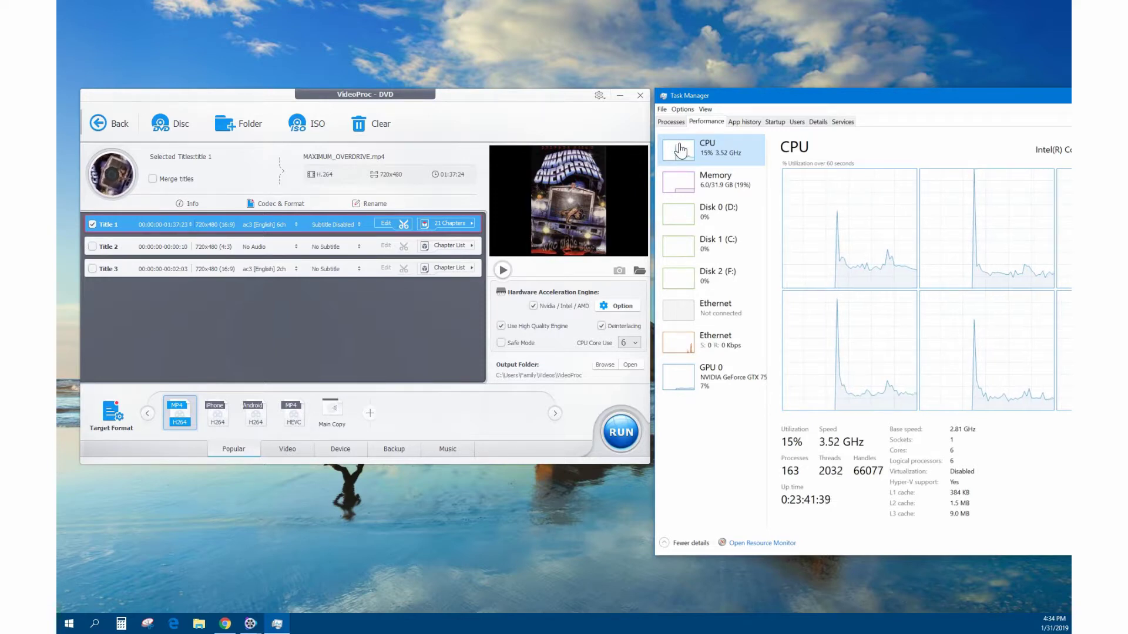
left_click_drag(716, 102, 715, 99)
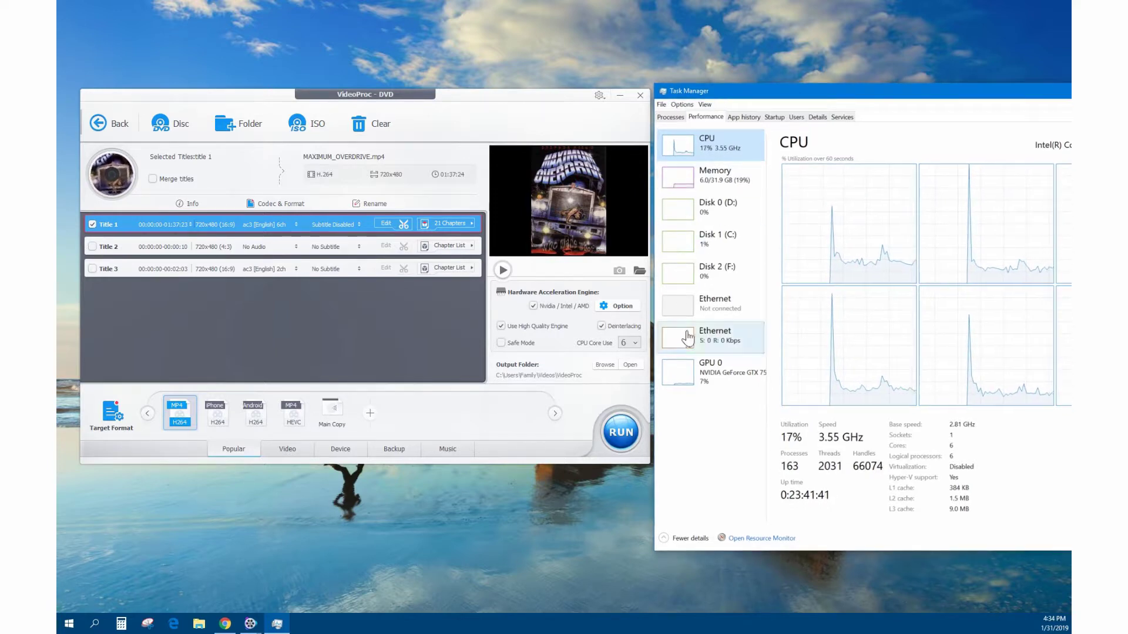
Flip Task Manager between CPU and GPU 0 graphs, ending on GPU 0.
left_click(687, 379)
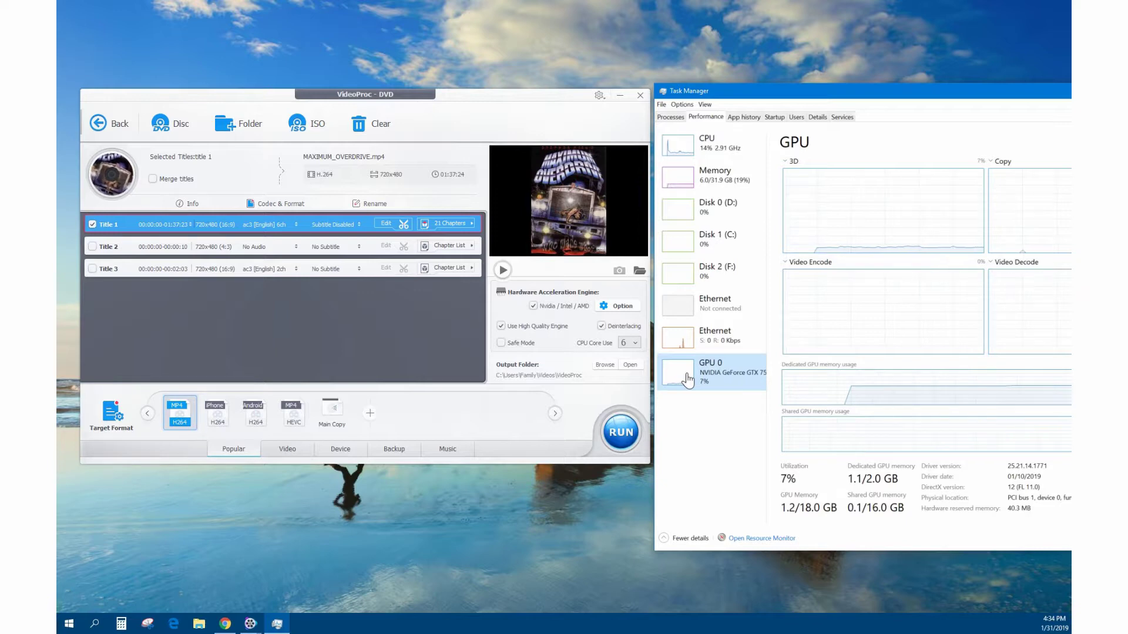
left_click(679, 153)
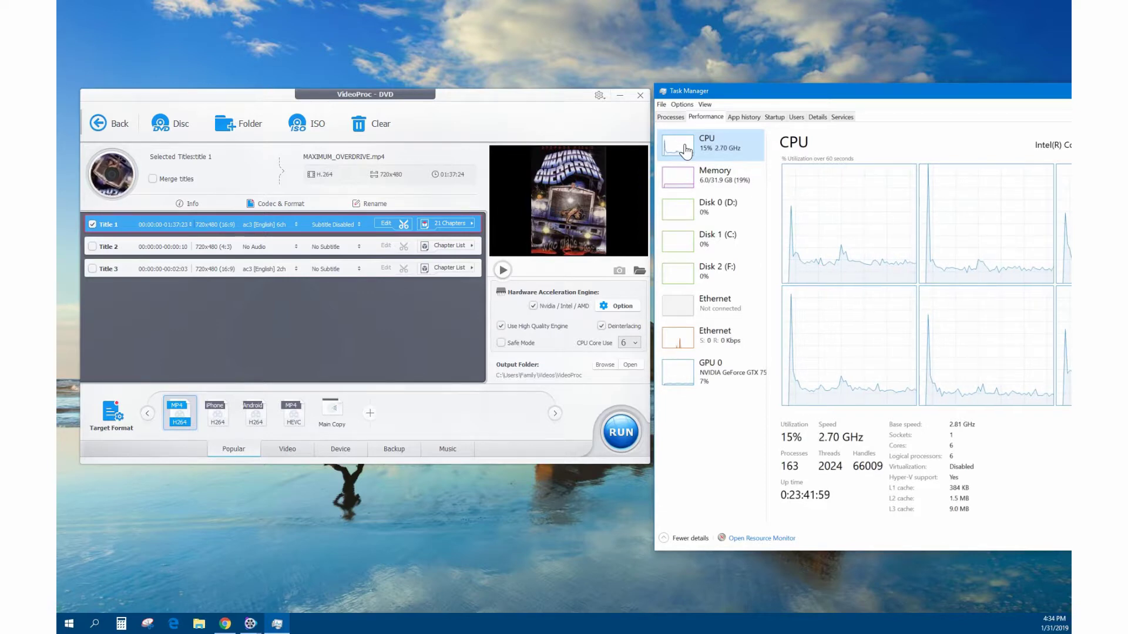
left_click(693, 379)
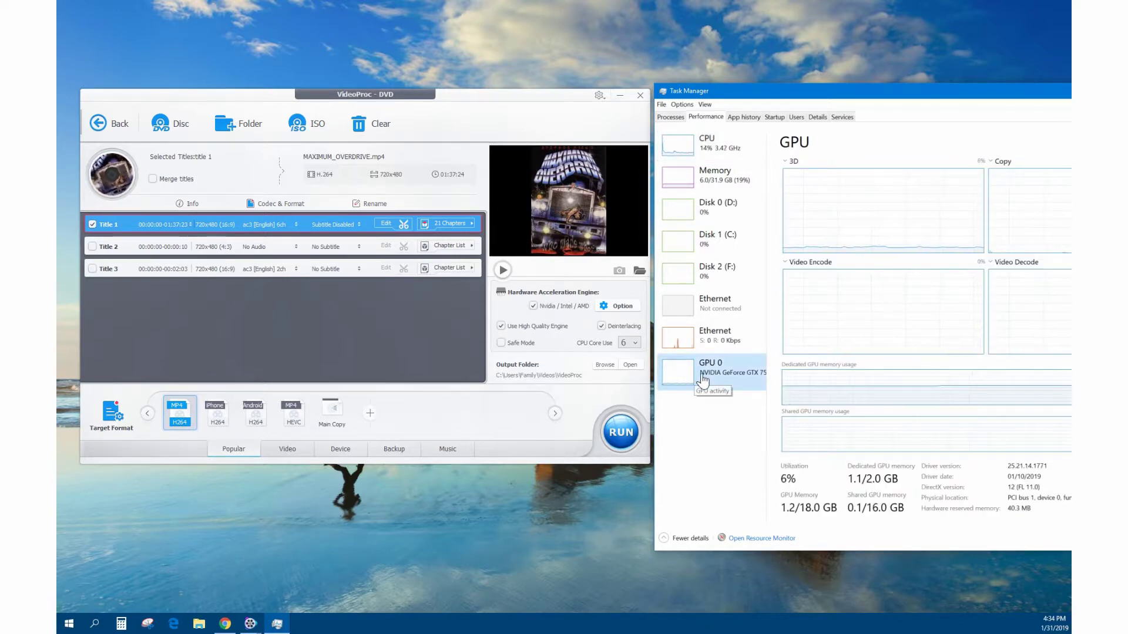
left_click(685, 154)
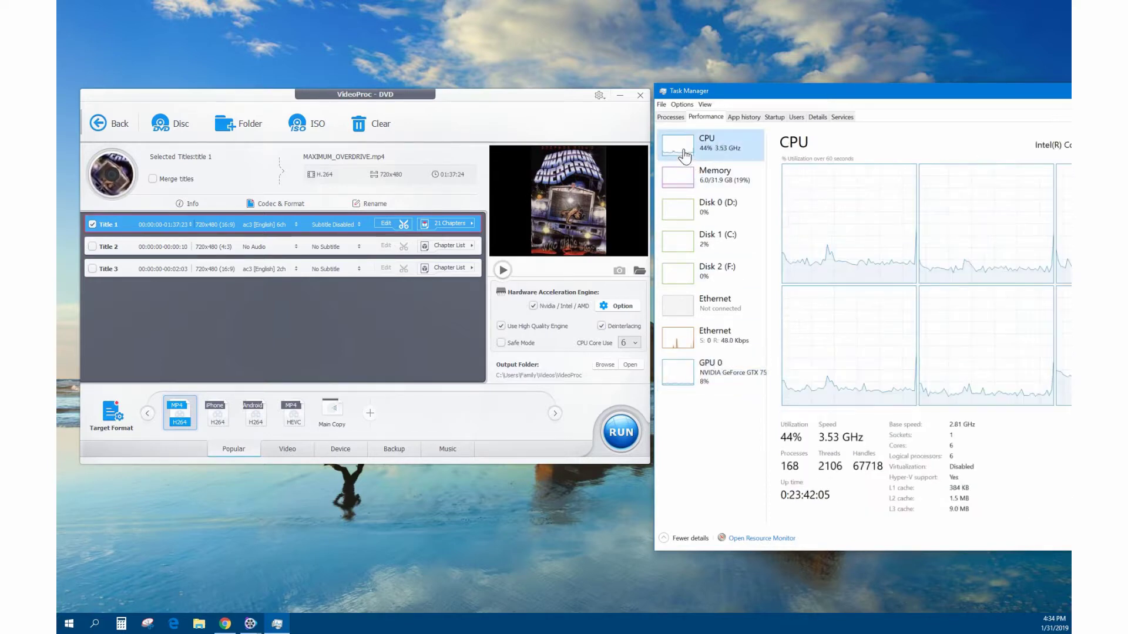
left_click(683, 375)
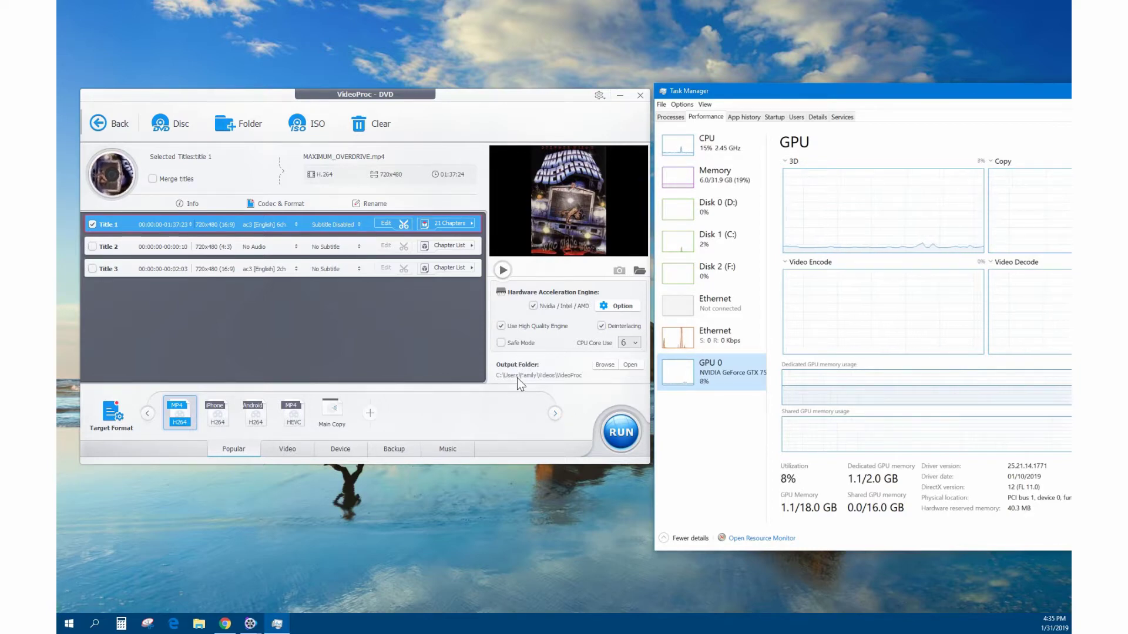
Set the output folder to Desktop instead of Videos\VideoProc.
left_click(605, 366)
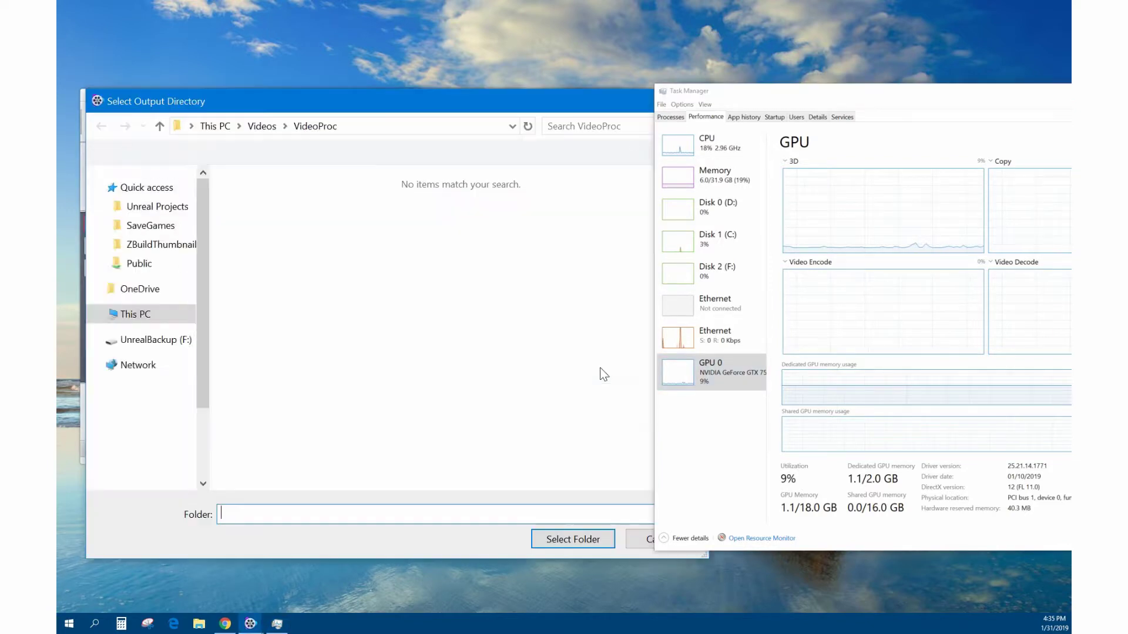
left_click(155, 300)
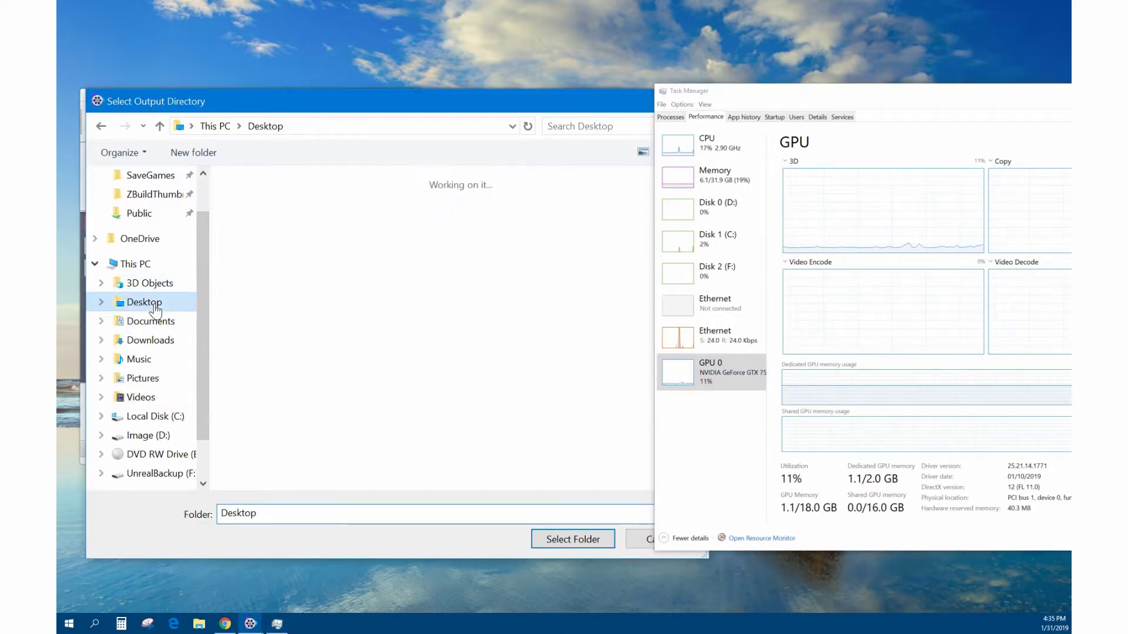
left_click(554, 544)
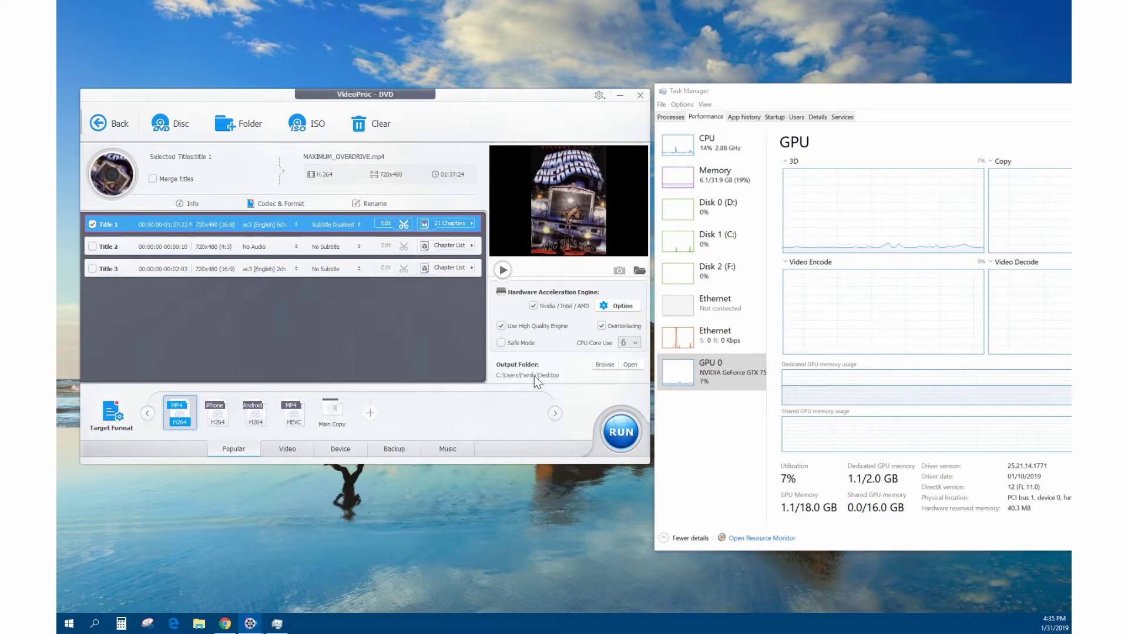
Start the Title 1 MP4 H264 conversion and move the progress panel aside.
left_click(617, 426)
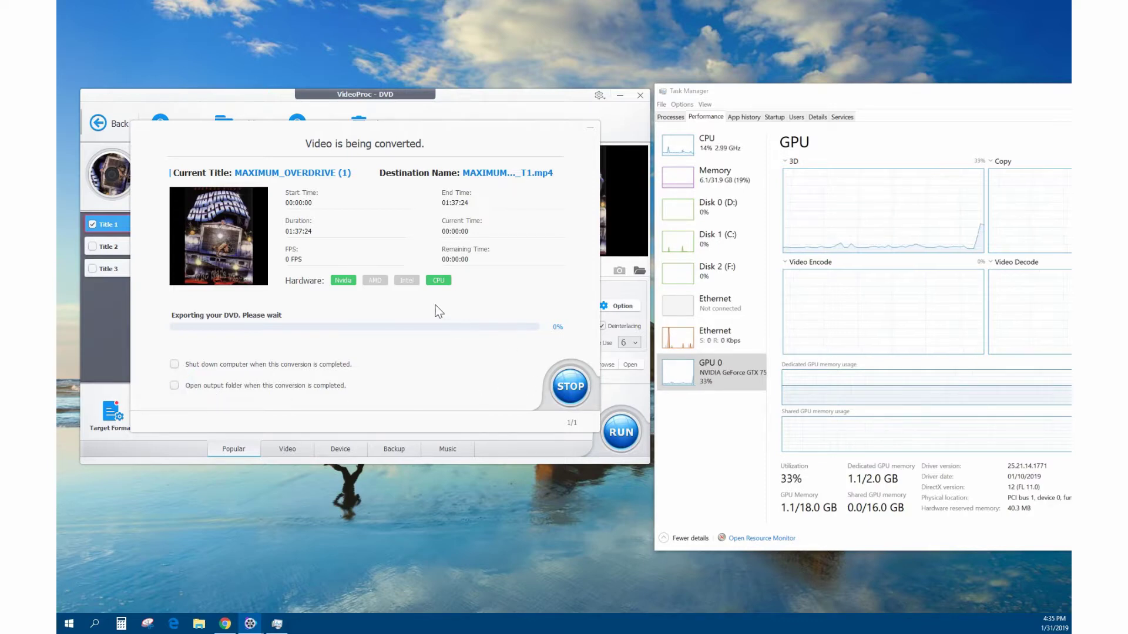
left_click_drag(411, 141, 462, 145)
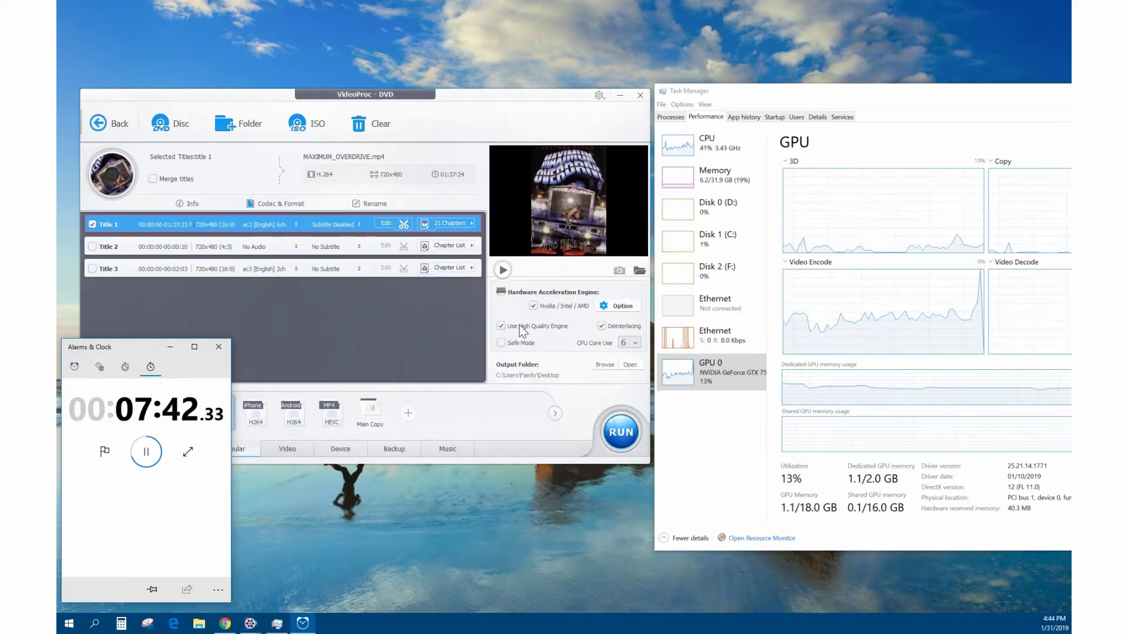
Pause the stopwatch at 07:43.64 as the conversion finishes.
key("space")
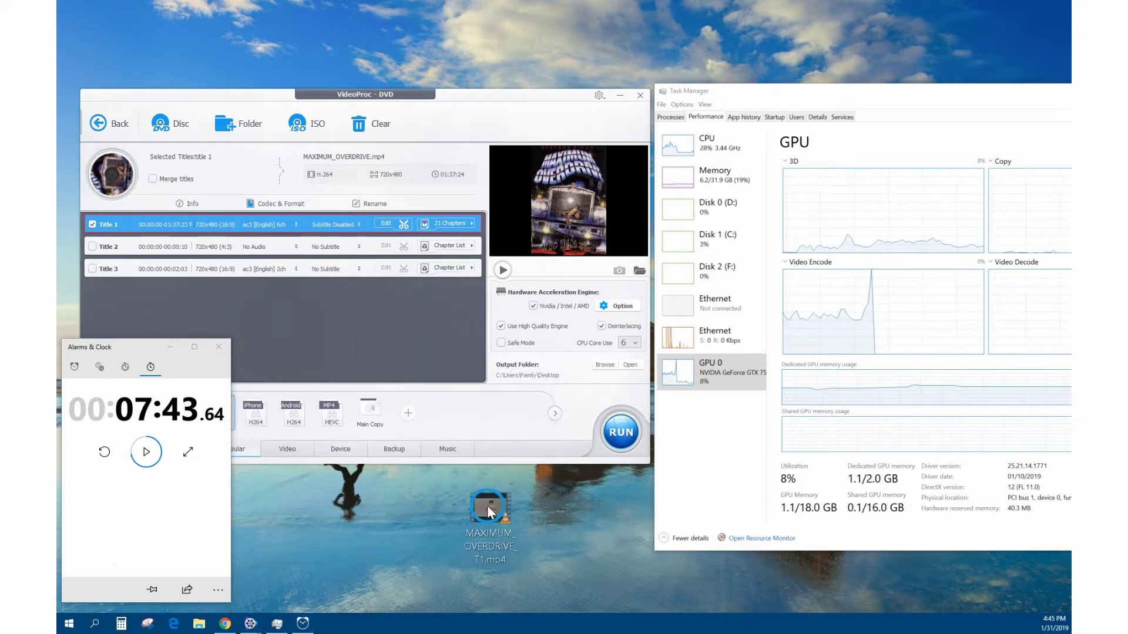
Open the Properties of MAXIMUM_OVERDRIVE_T1.mp4 and move the dialog into view to confirm its 1.39 GB size.
right_click(433, 485)
left_click(458, 476)
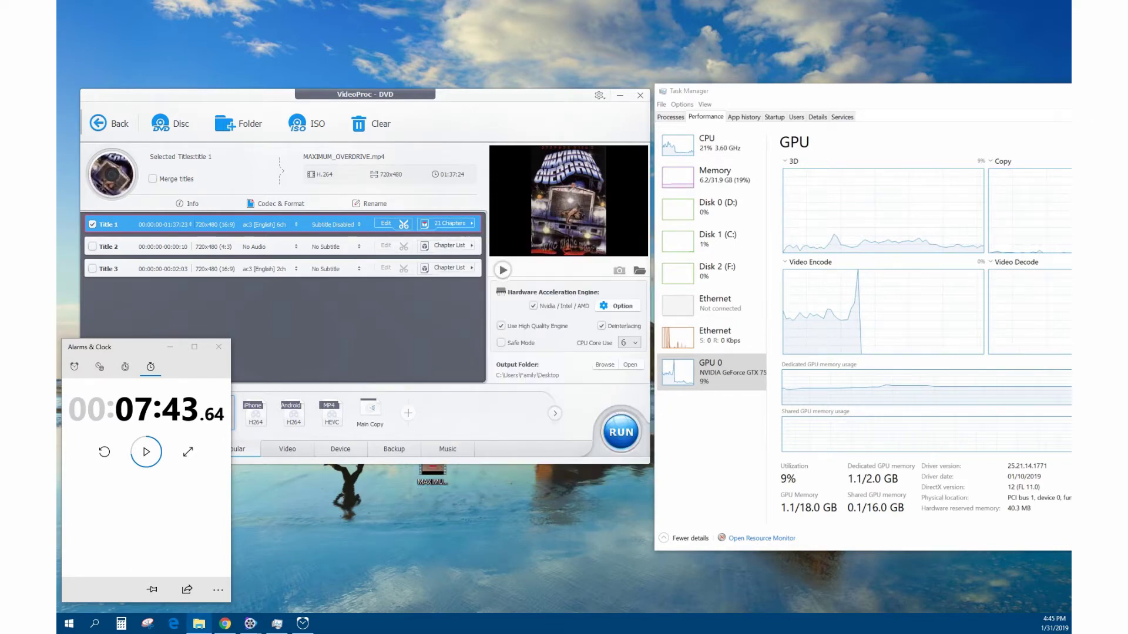
left_click_drag(602, 272, 474, 259)
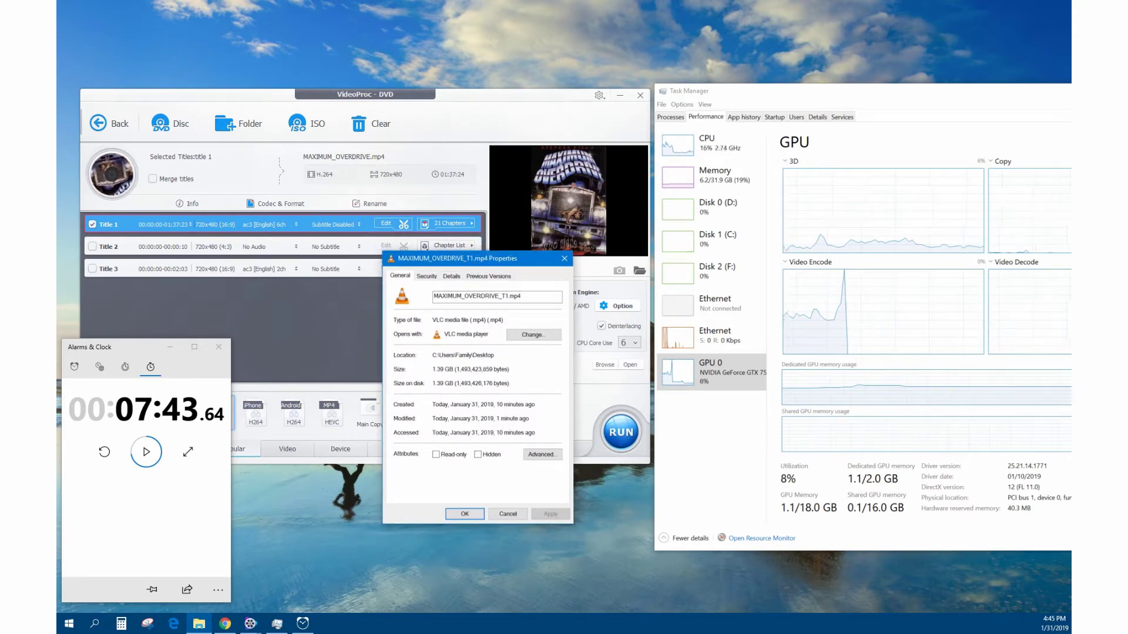
left_click_drag(490, 262, 550, 168)
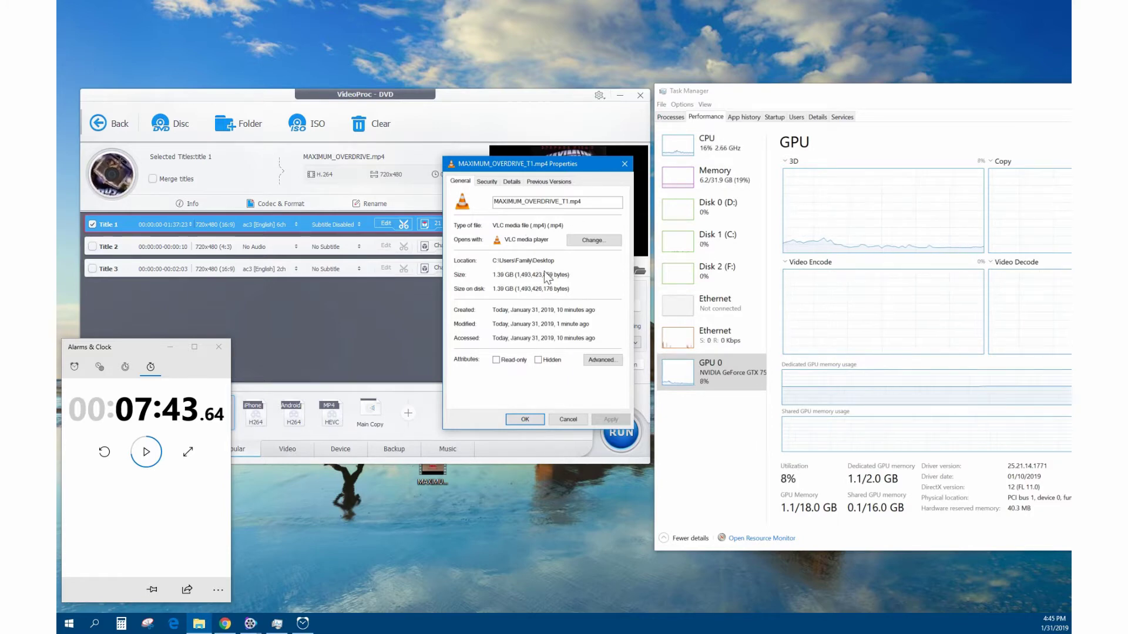
Close the Properties and Alarms & Clock windows, browse the Device, Backup and Music formats, then exit the DVD module.
left_click(624, 164)
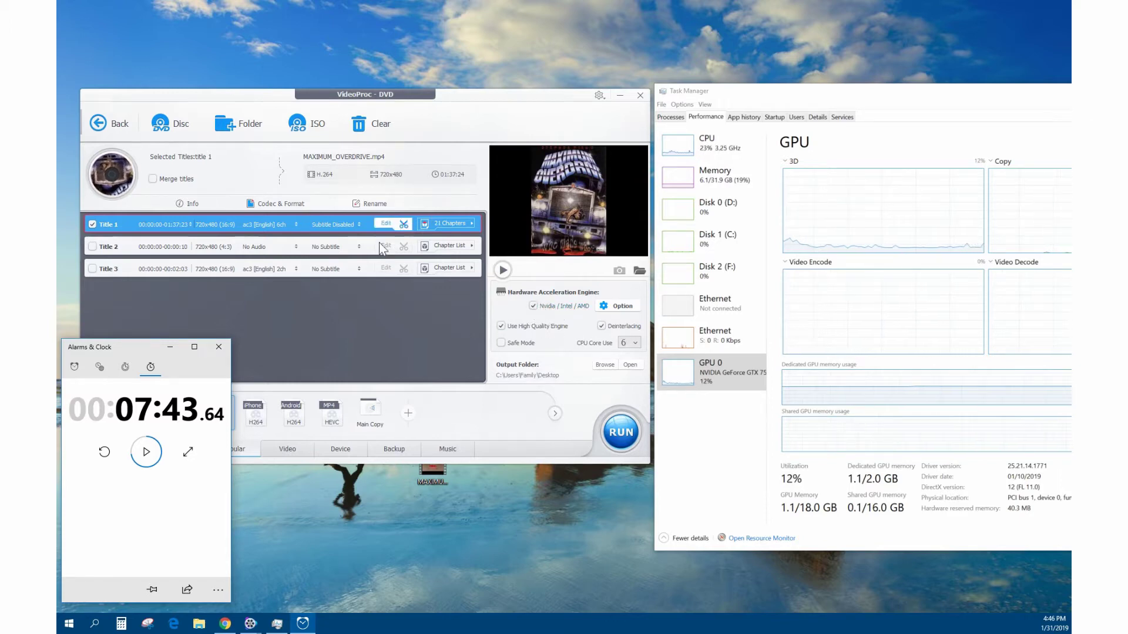
left_click(220, 346)
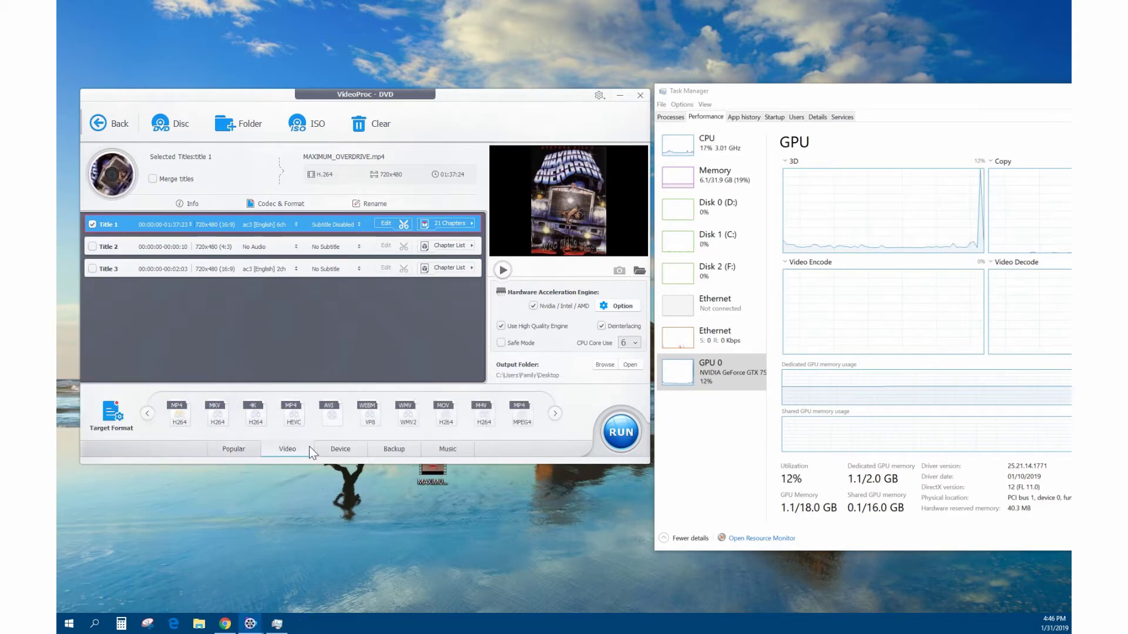
left_click(347, 449)
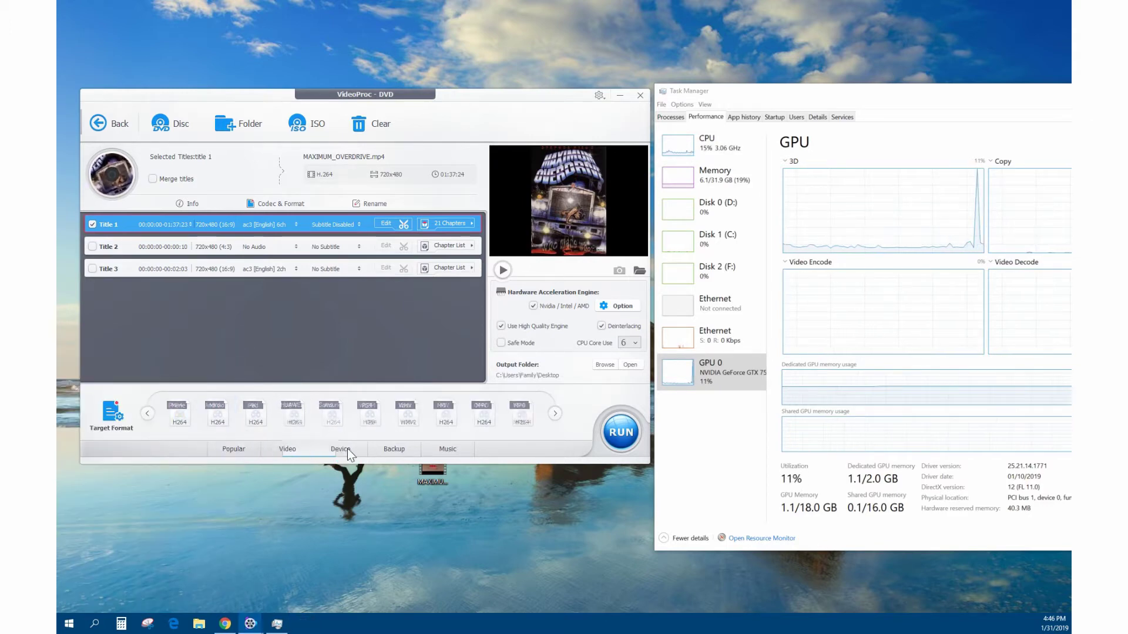
left_click(391, 448)
left_click(441, 451)
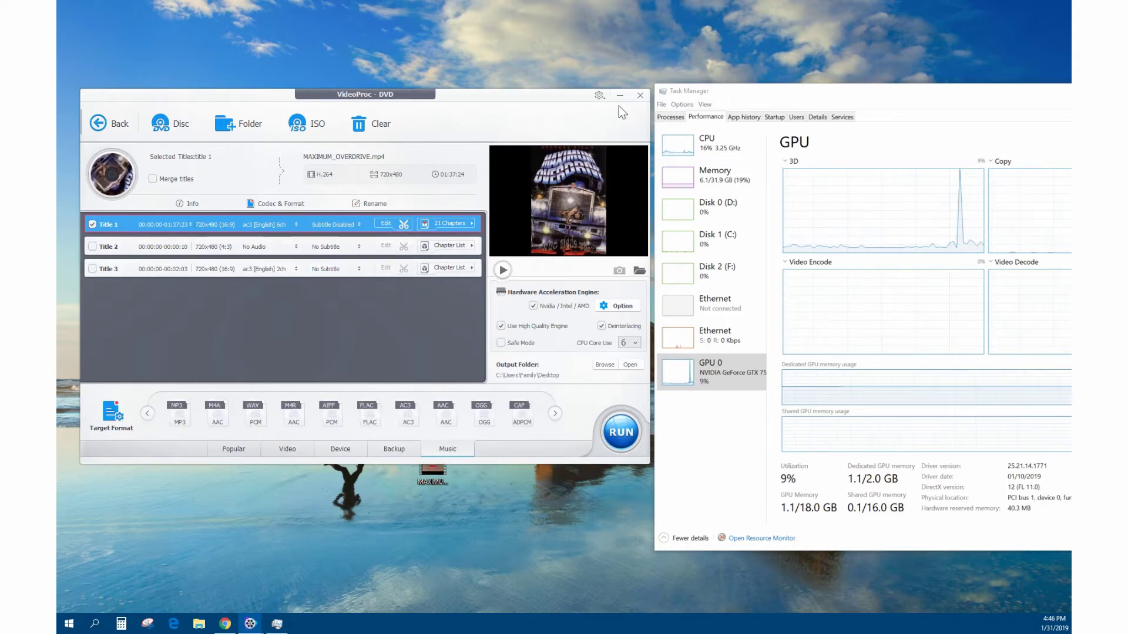
left_click(639, 95)
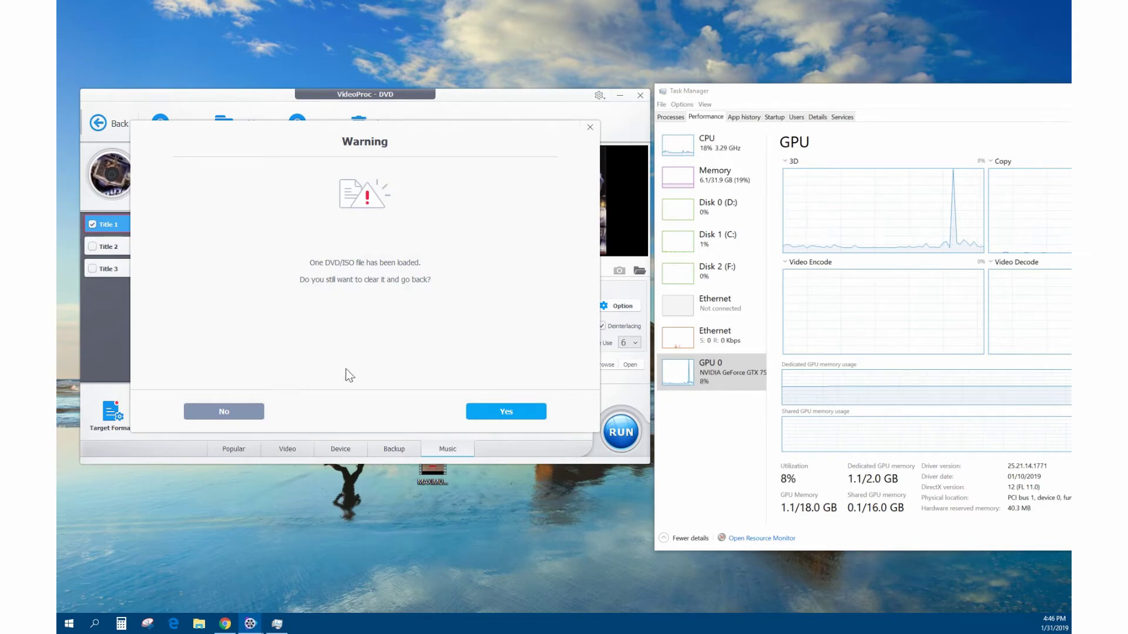
Confirm the warning with Yes to clear the DVD and return to the home screen.
left_click(502, 410)
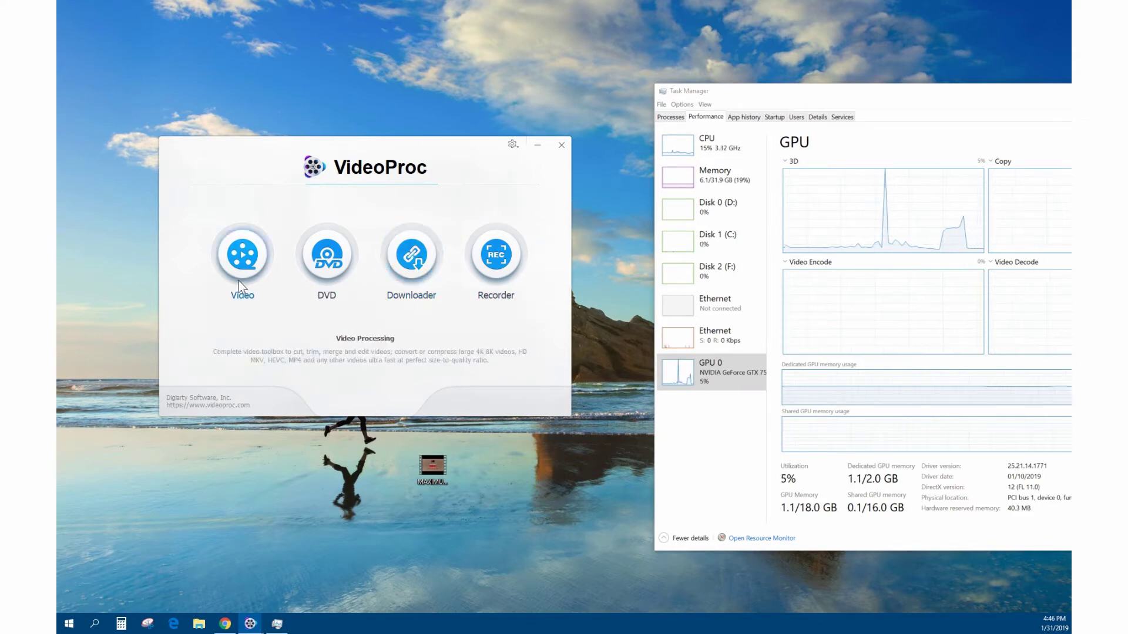
Load Alien.avi into the Video converter and preview the Video, Device and Music format tabs before returning to Popular.
left_click(242, 254)
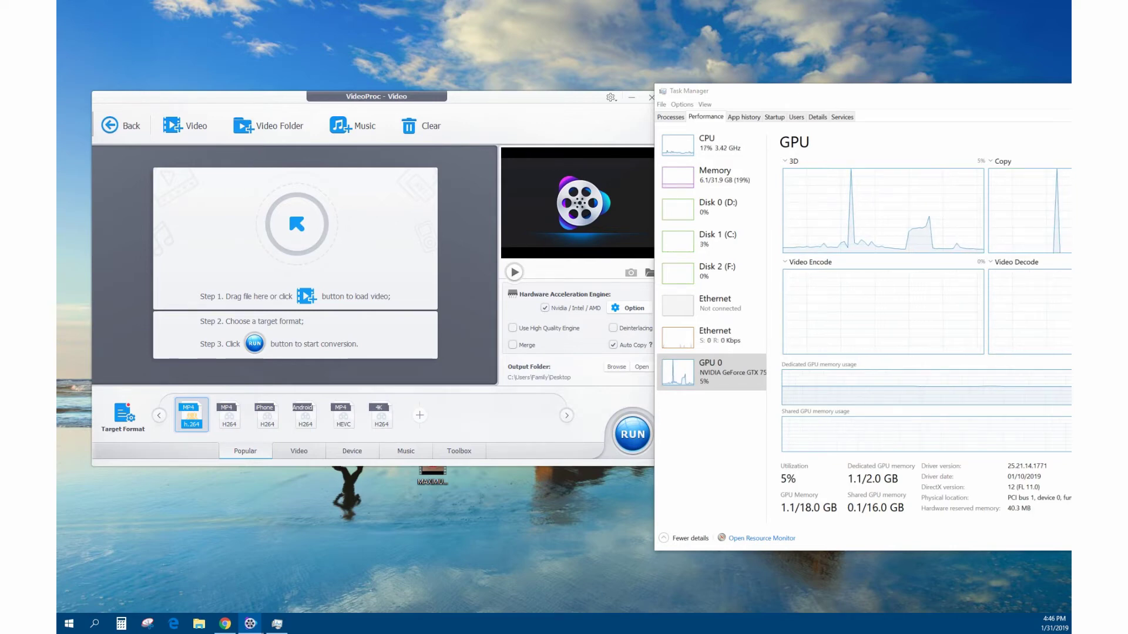
left_click_drag(245, 458, 294, 238)
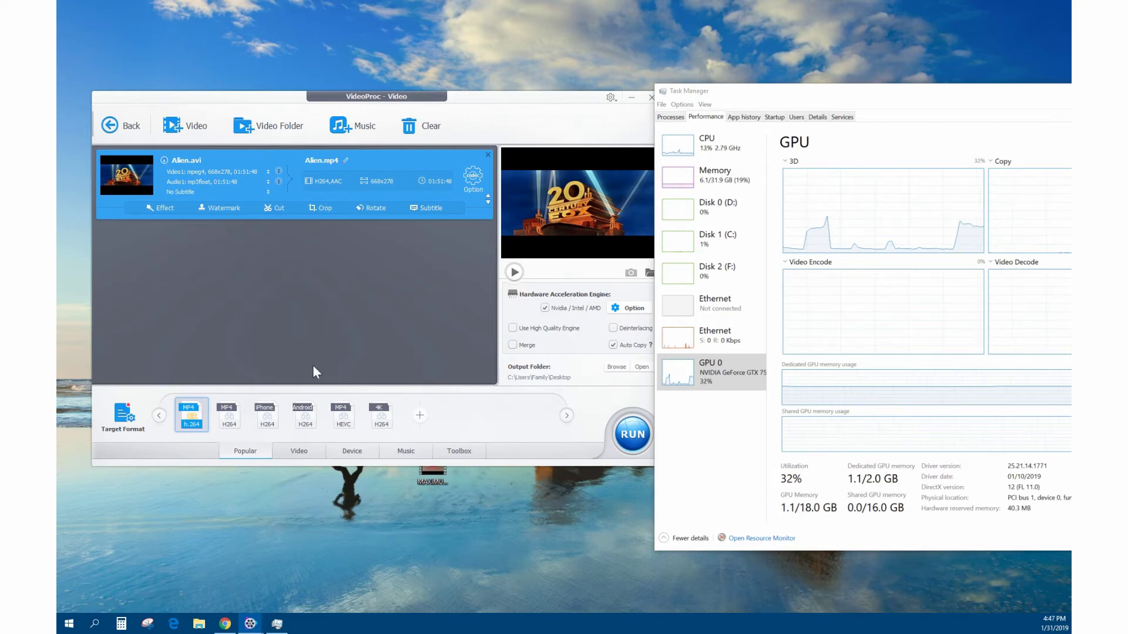
left_click(306, 451)
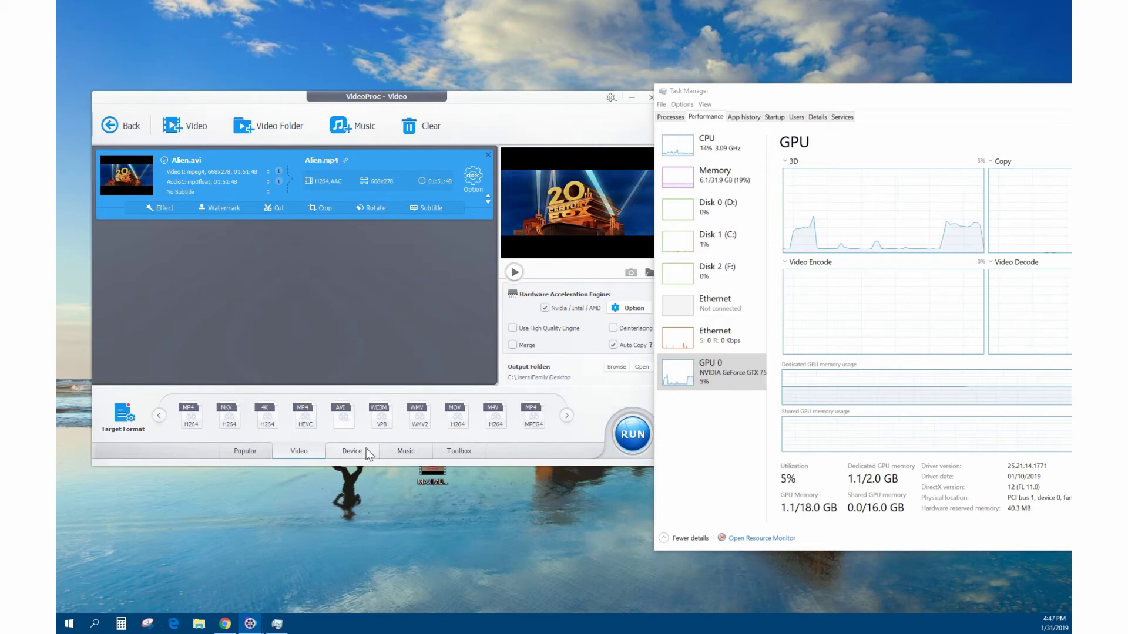
mouse_move(365, 411)
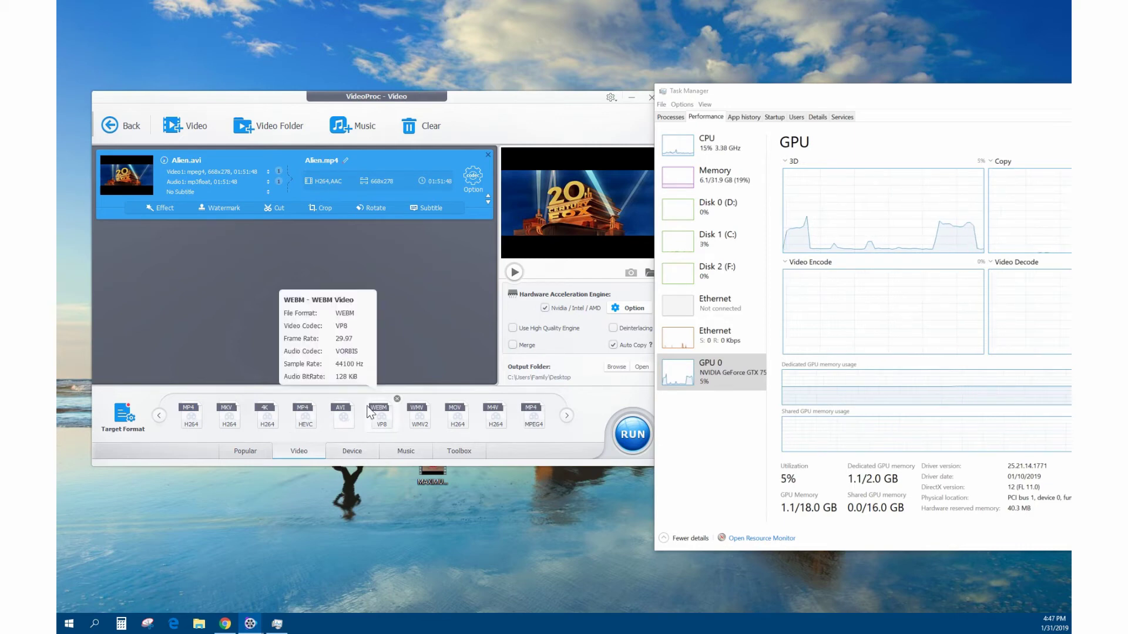
left_click(352, 452)
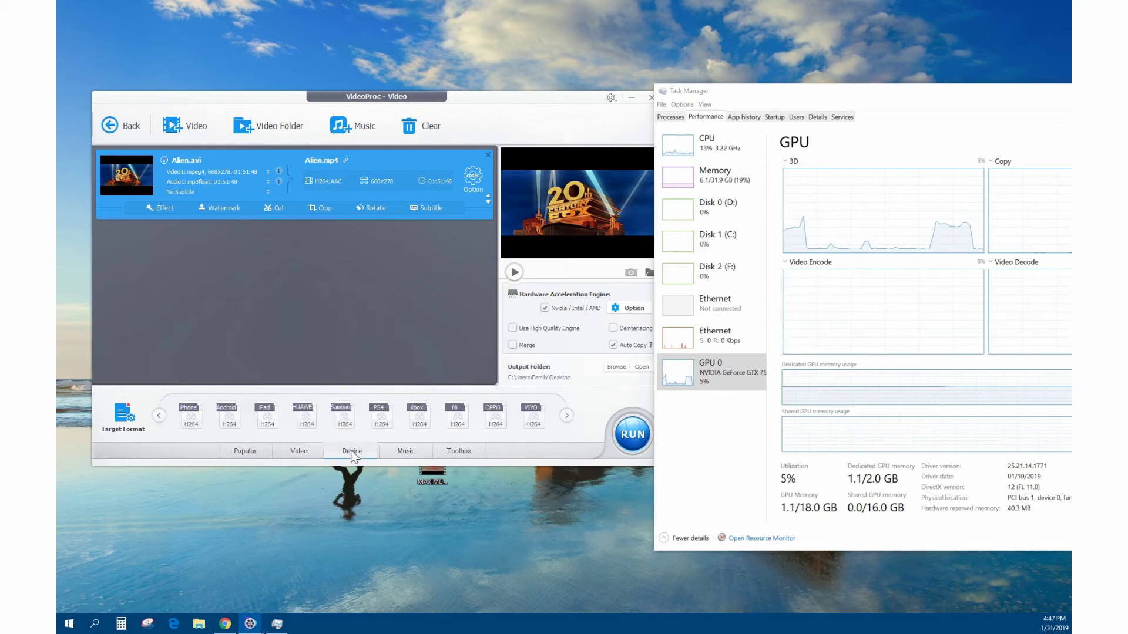
left_click(399, 454)
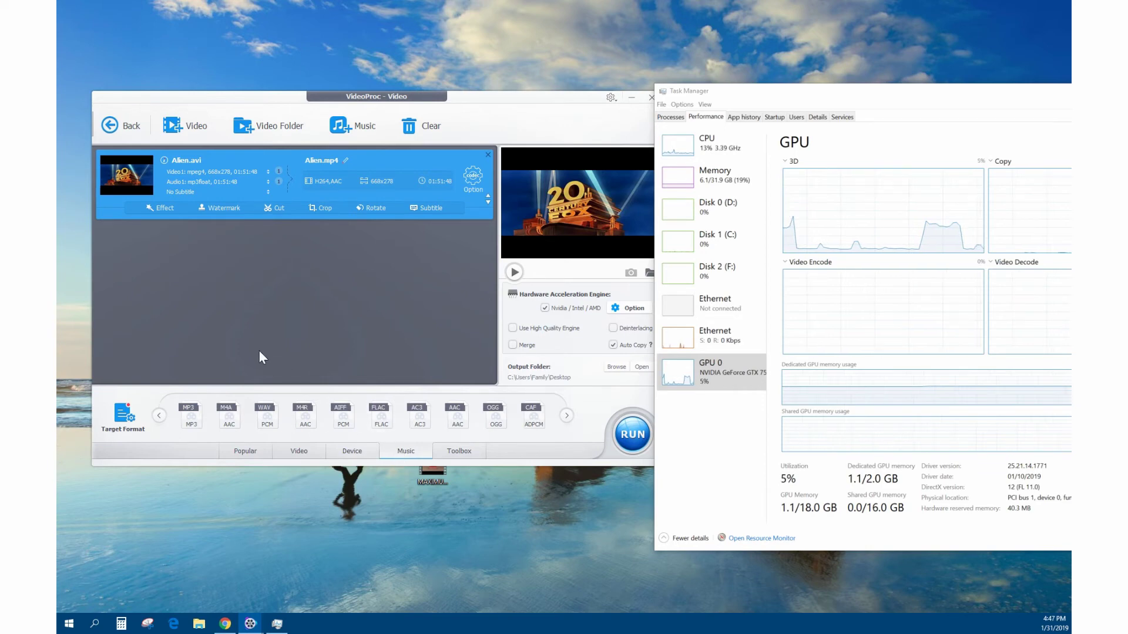
left_click(248, 452)
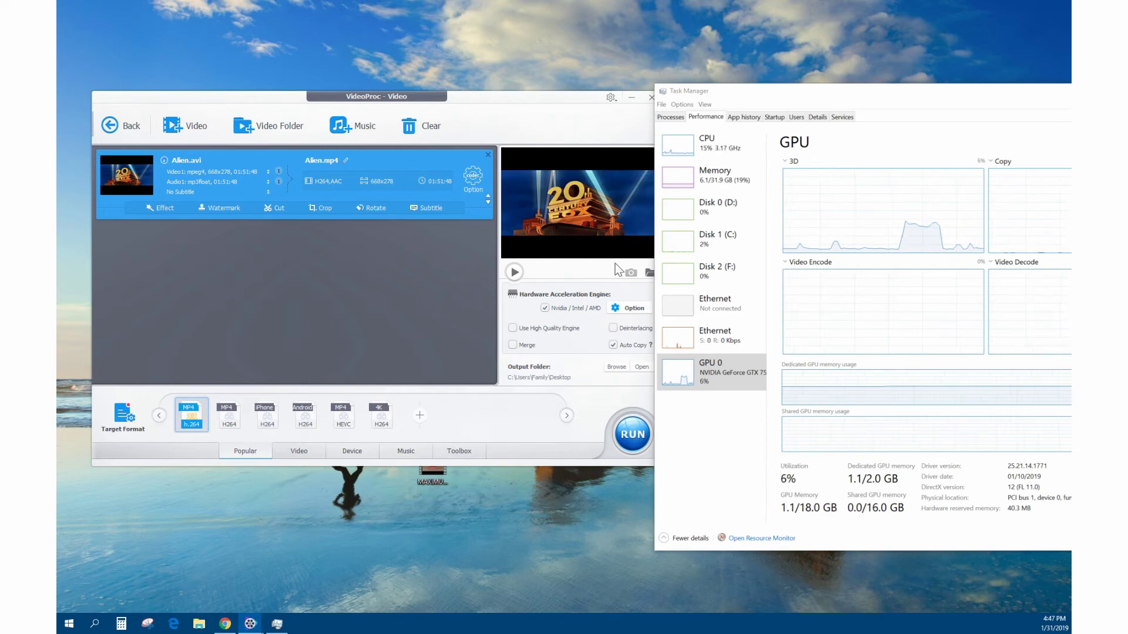
Discard Alien.avi back to the home screen, then move the WinX DVD Ripper Platinum shortcut onto the desktop.
left_click(650, 97)
left_click(509, 411)
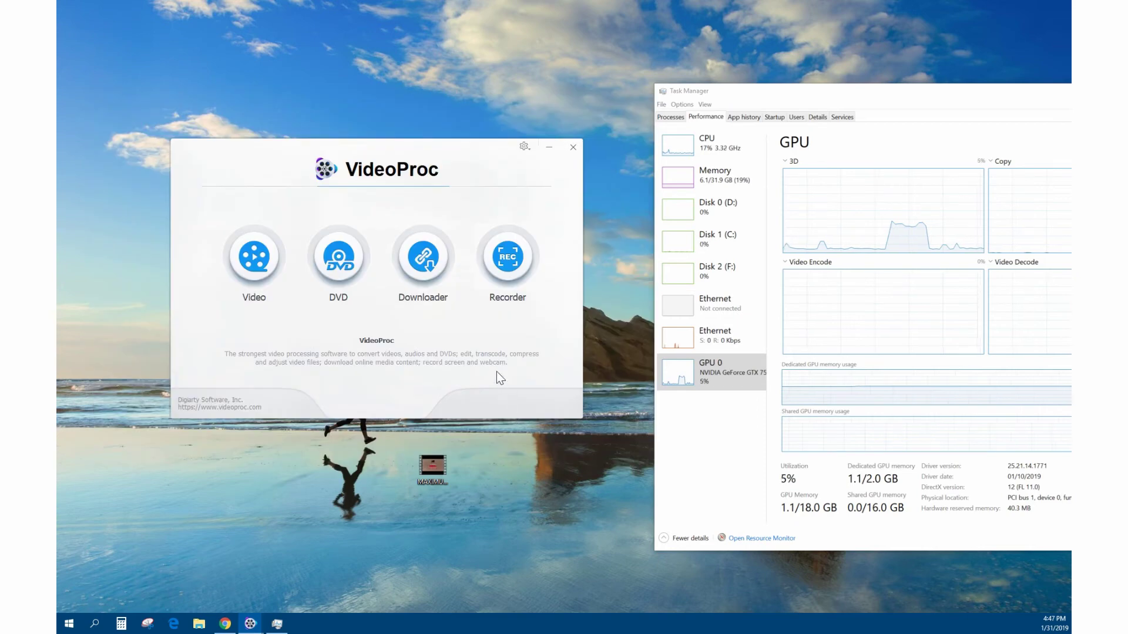
left_click_drag(393, 158, 434, 160)
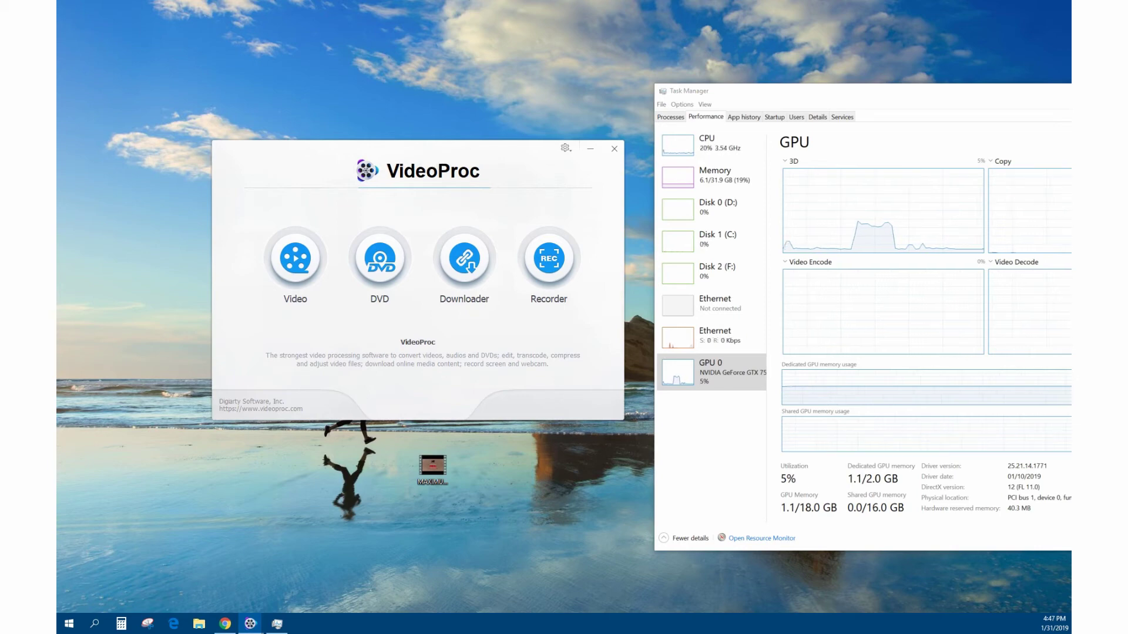
left_click_drag(367, 0, 364, 77)
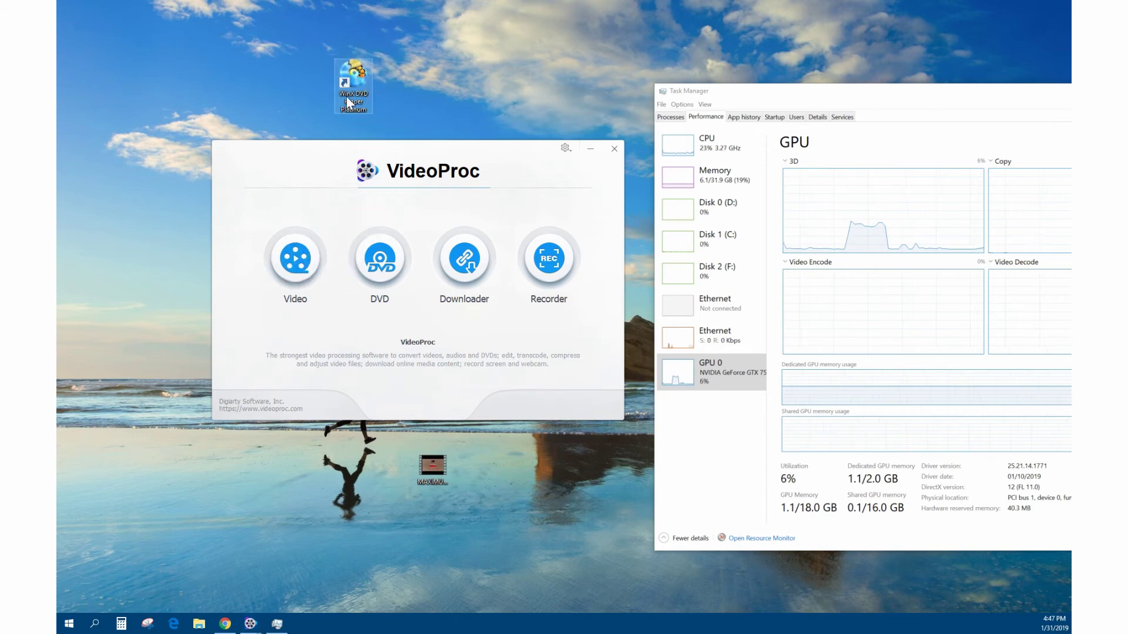